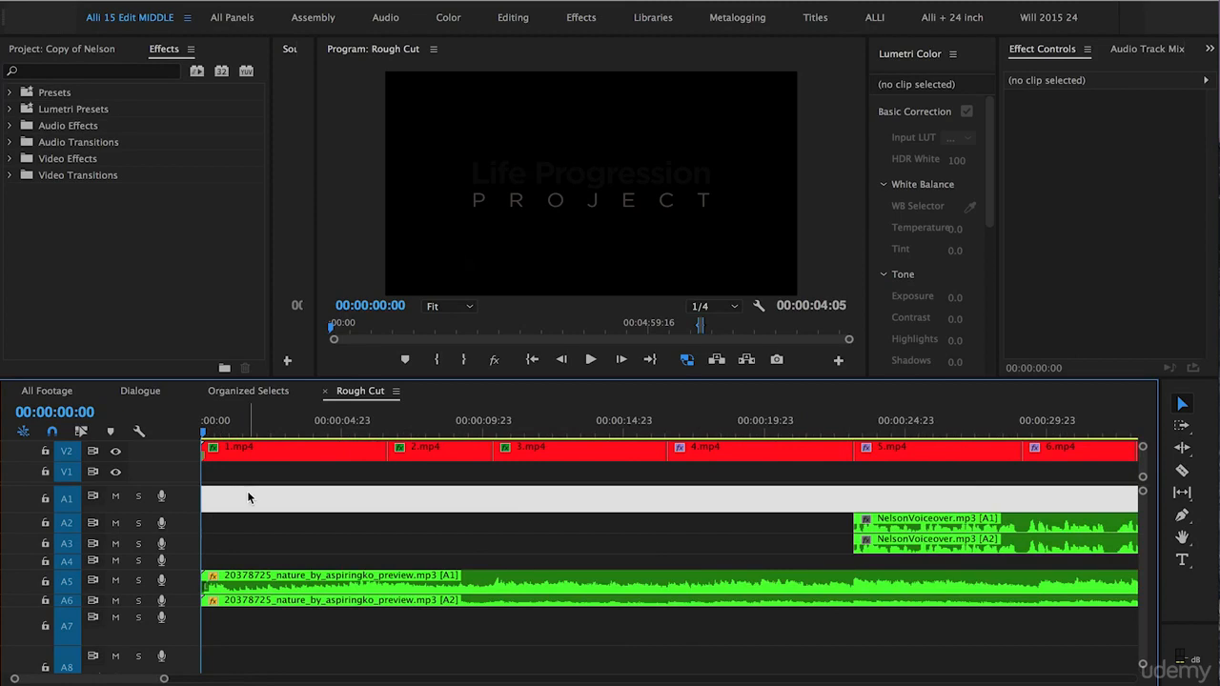
Step: Mute the music tracks A5 and A6 in the Rough Cut sequence
left_click(412, 431)
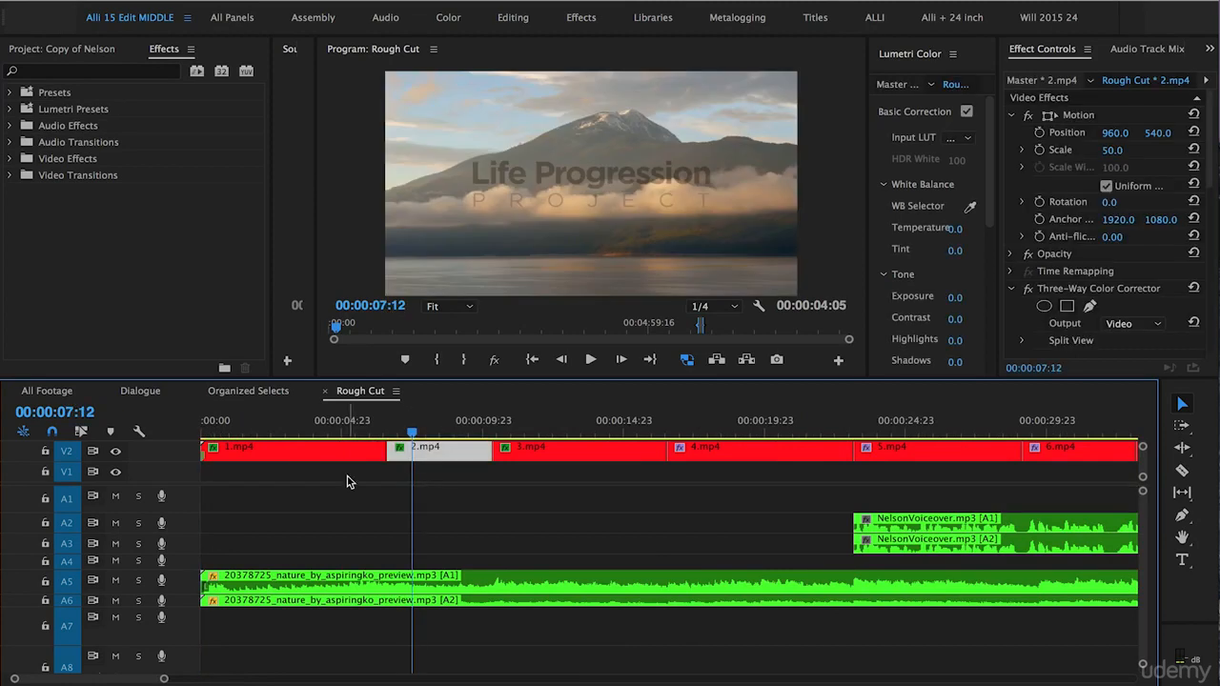
left_click(115, 580)
left_click(115, 601)
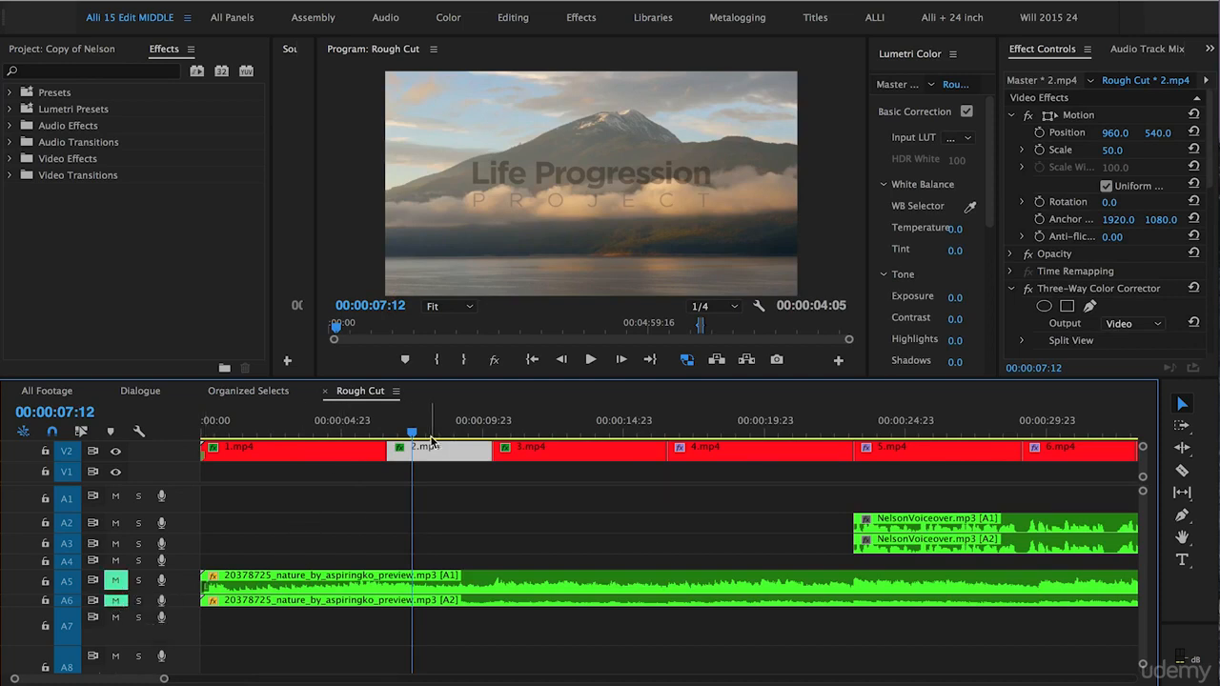
Step: Play the 2.mp4 clip from its start to check the camera movement
left_click(389, 431)
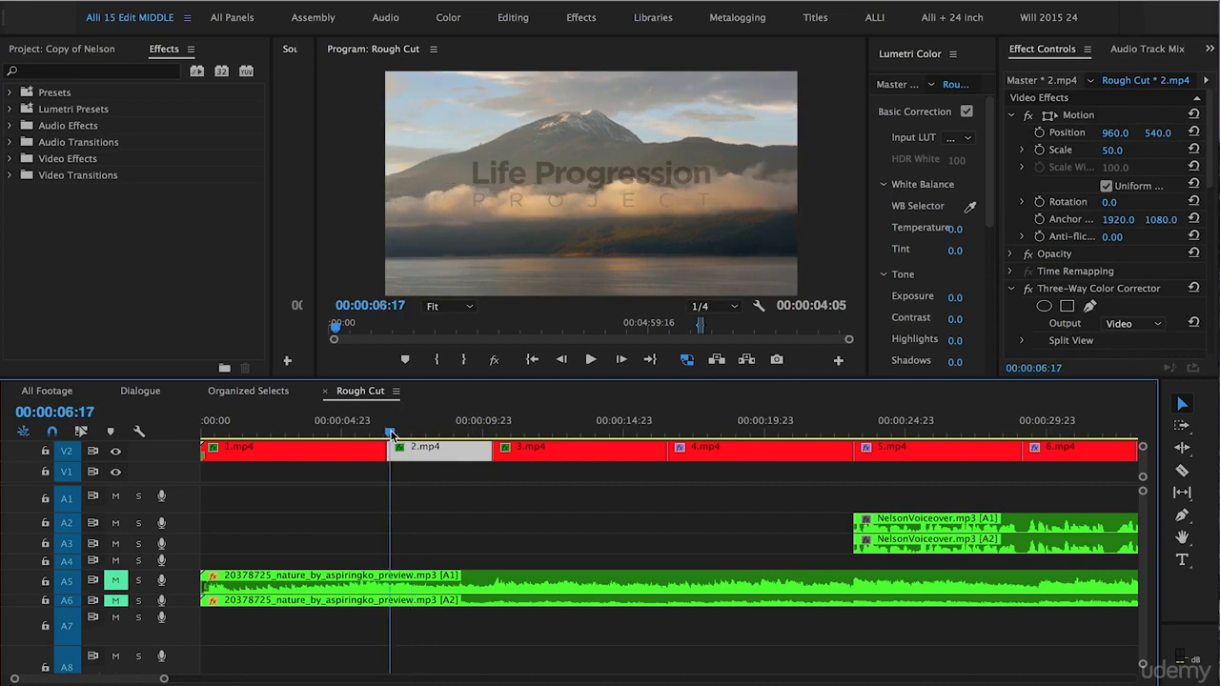
key("space")
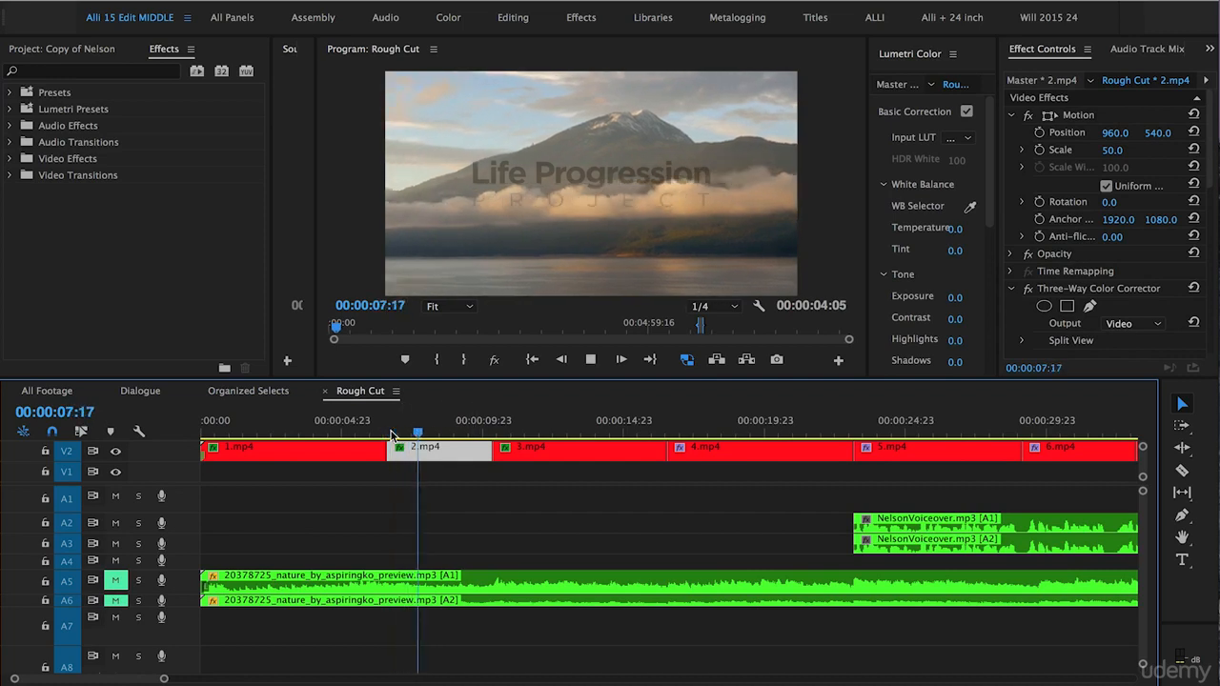
key("space")
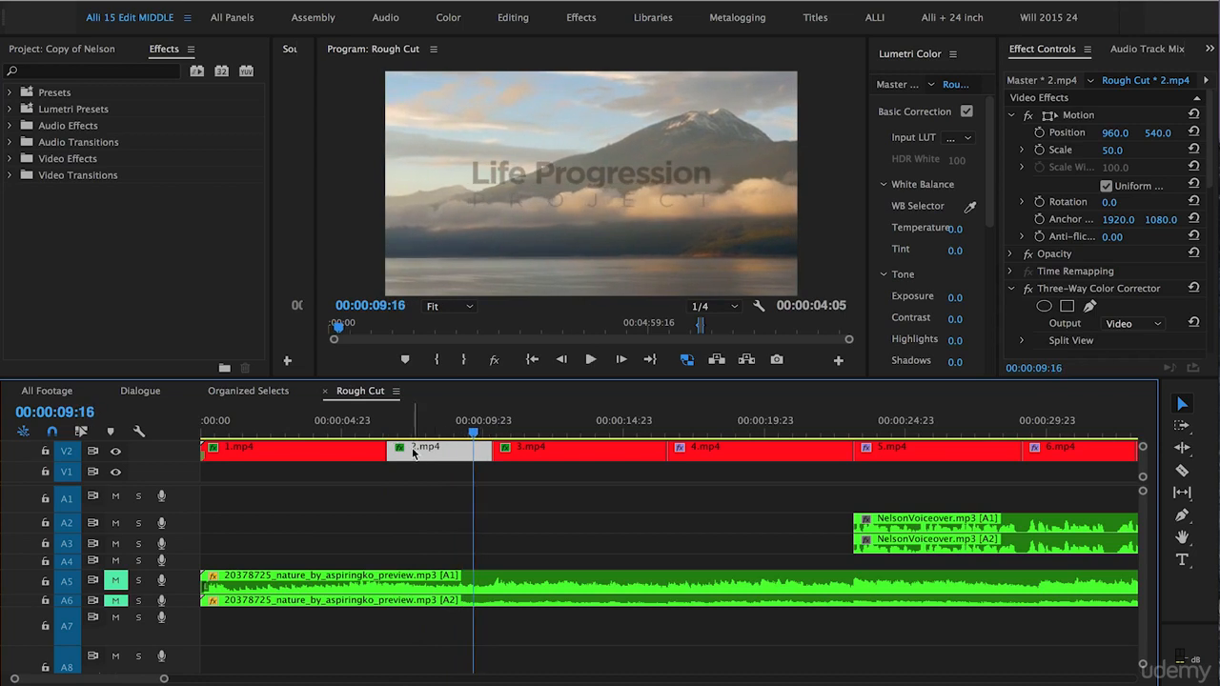
Step: Search the effects for "warp" and select the Warp Stabilizer effect
left_click(107, 70)
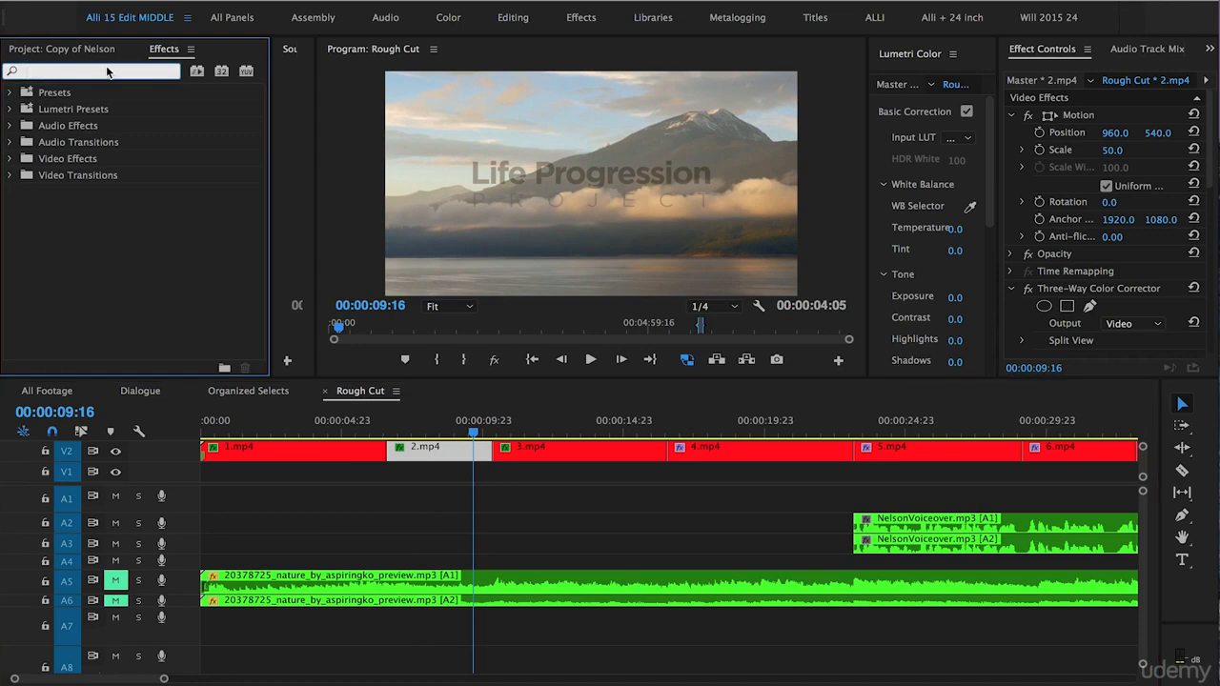
type("warp")
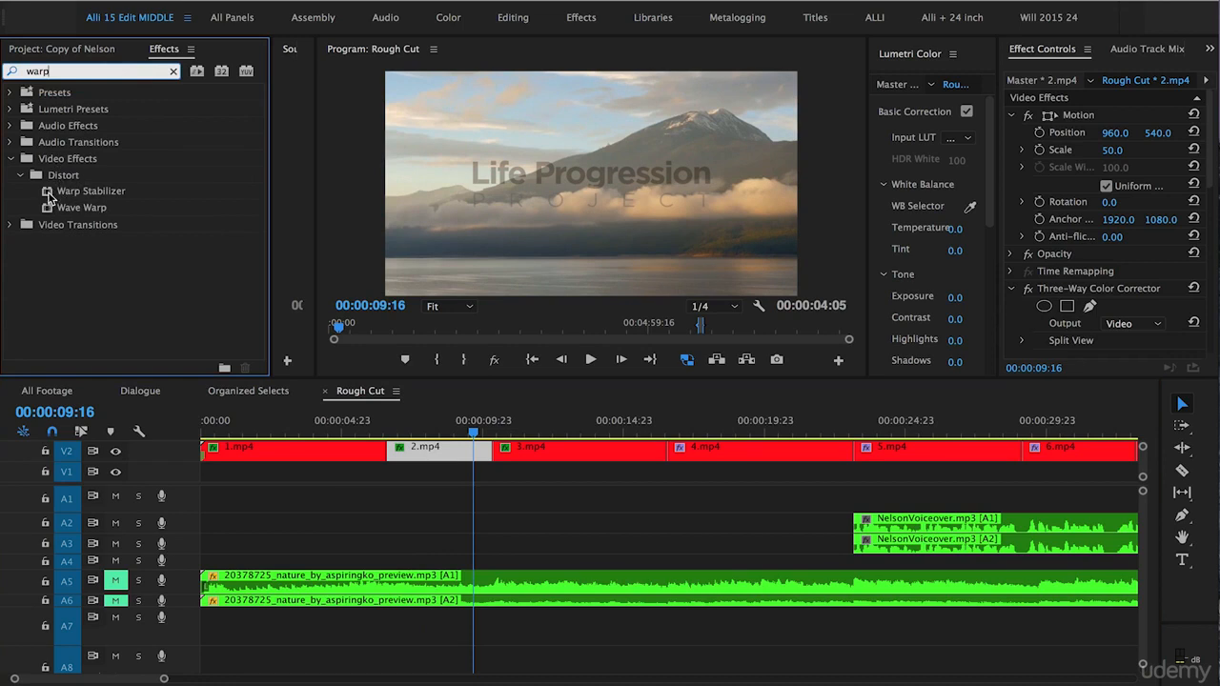
left_click(49, 197)
Step: Try to apply Warp Stabilizer directly to the 2.mp4 clip and undo it
left_click_drag(51, 193, 372, 391)
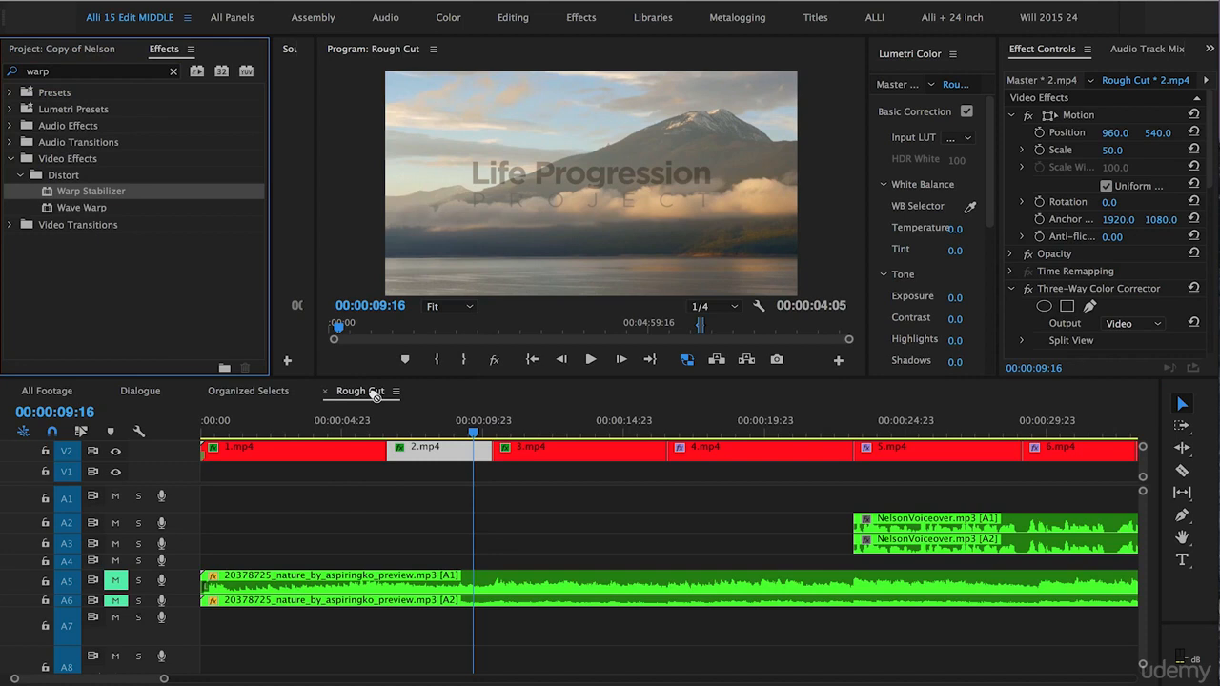
left_click_drag(374, 395, 421, 448)
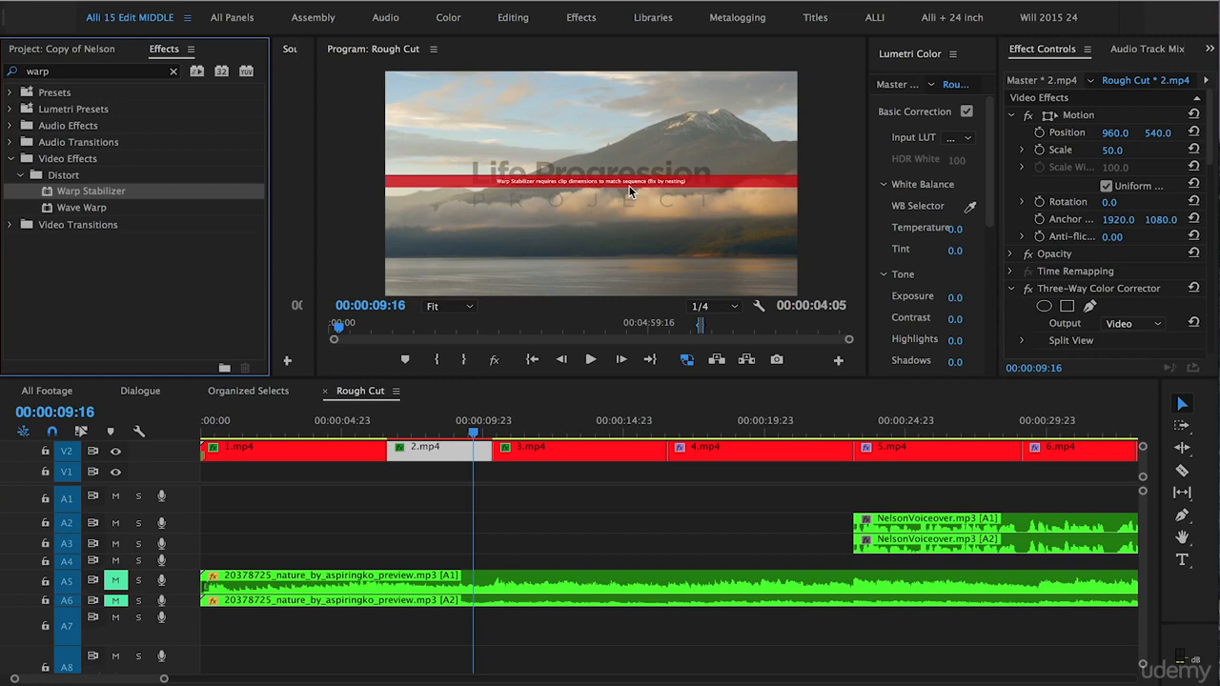
key("super+z")
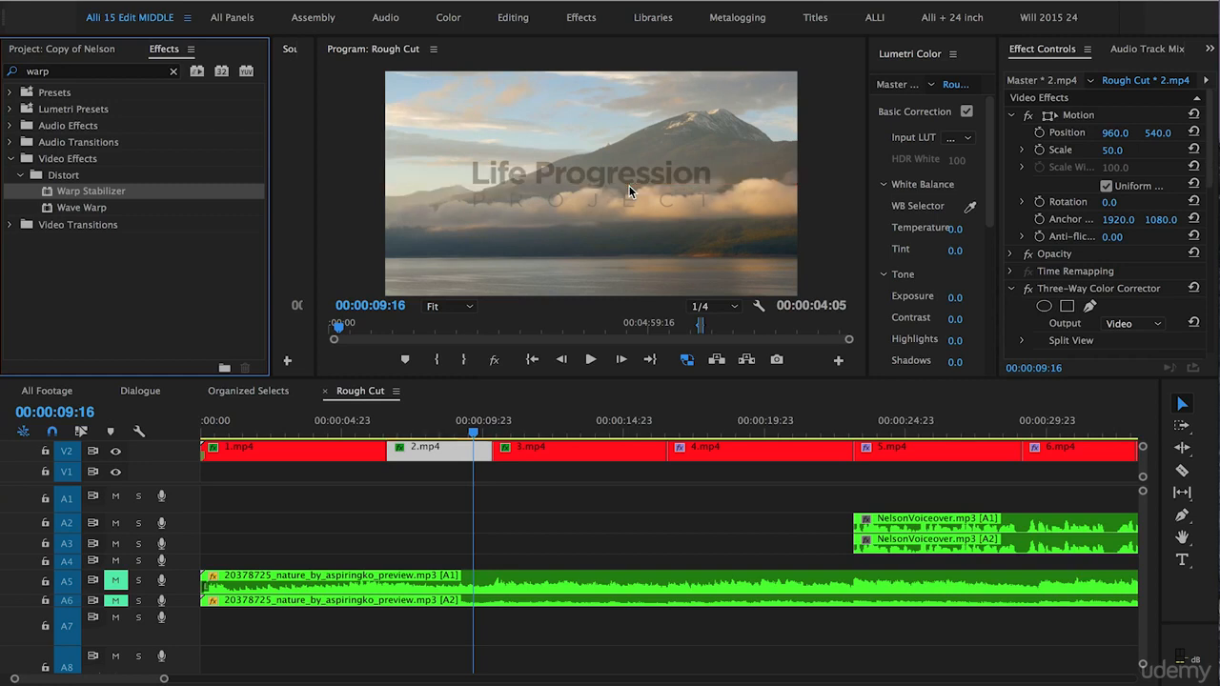
Step: Nest the 2.mp4 clip as a nested sequence named 2
right_click(433, 457)
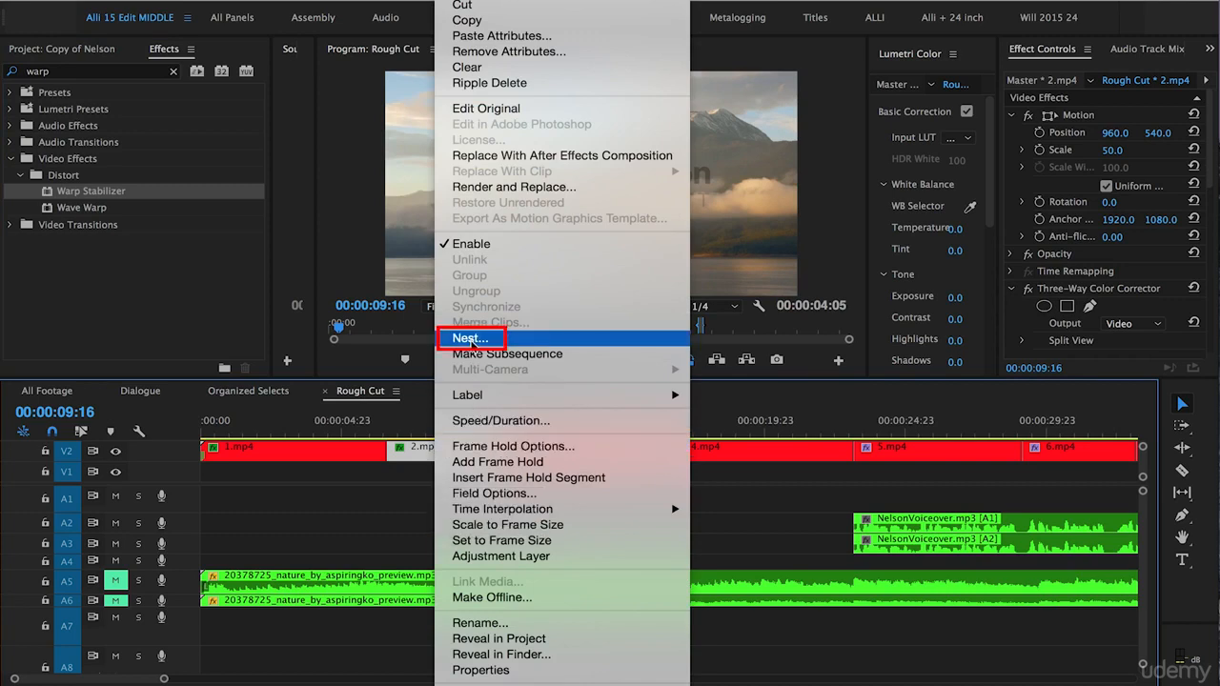
left_click(459, 339)
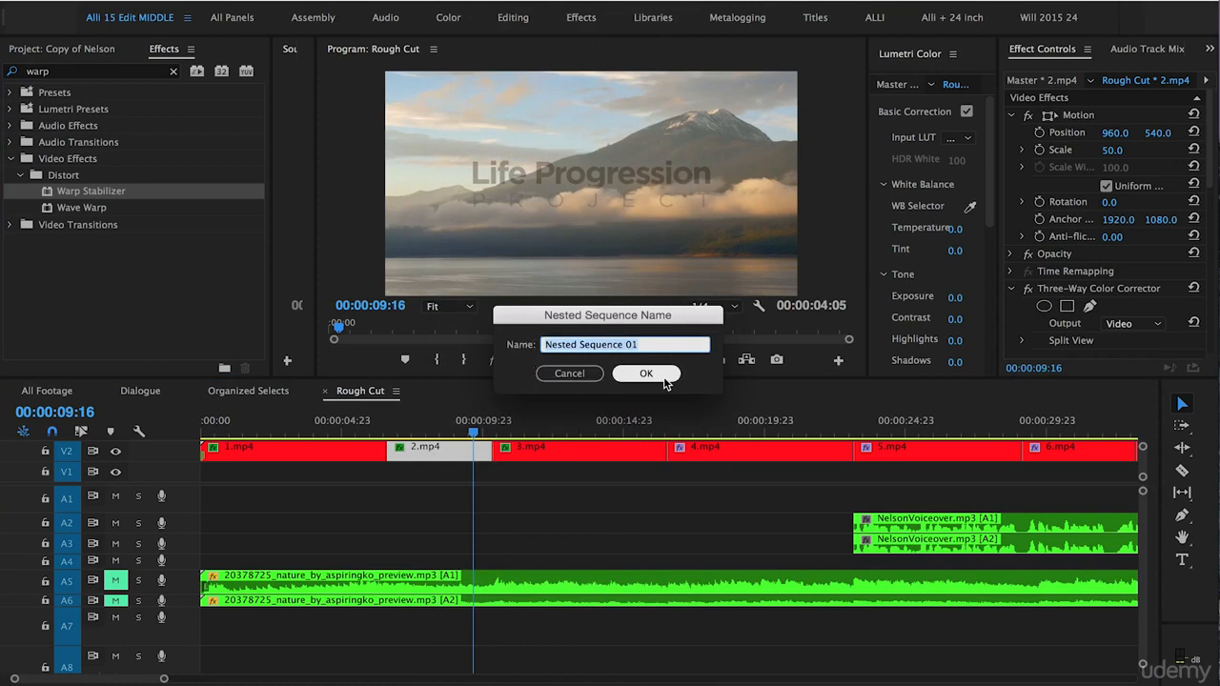
type("2")
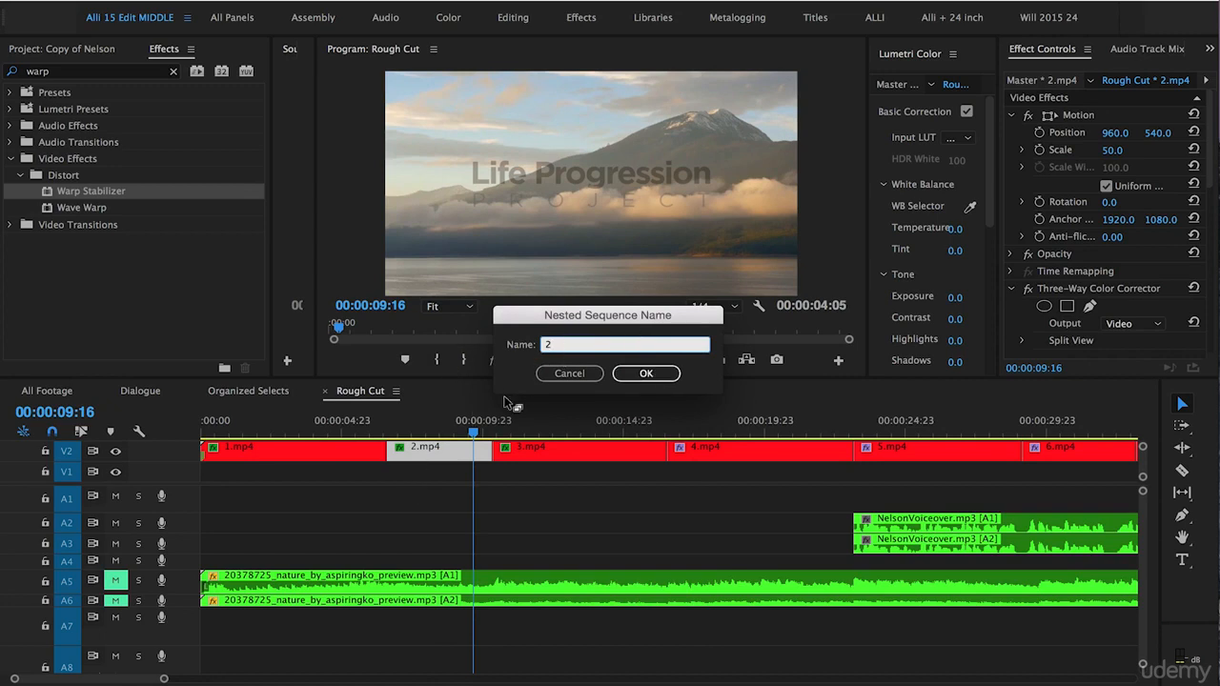
left_click(646, 374)
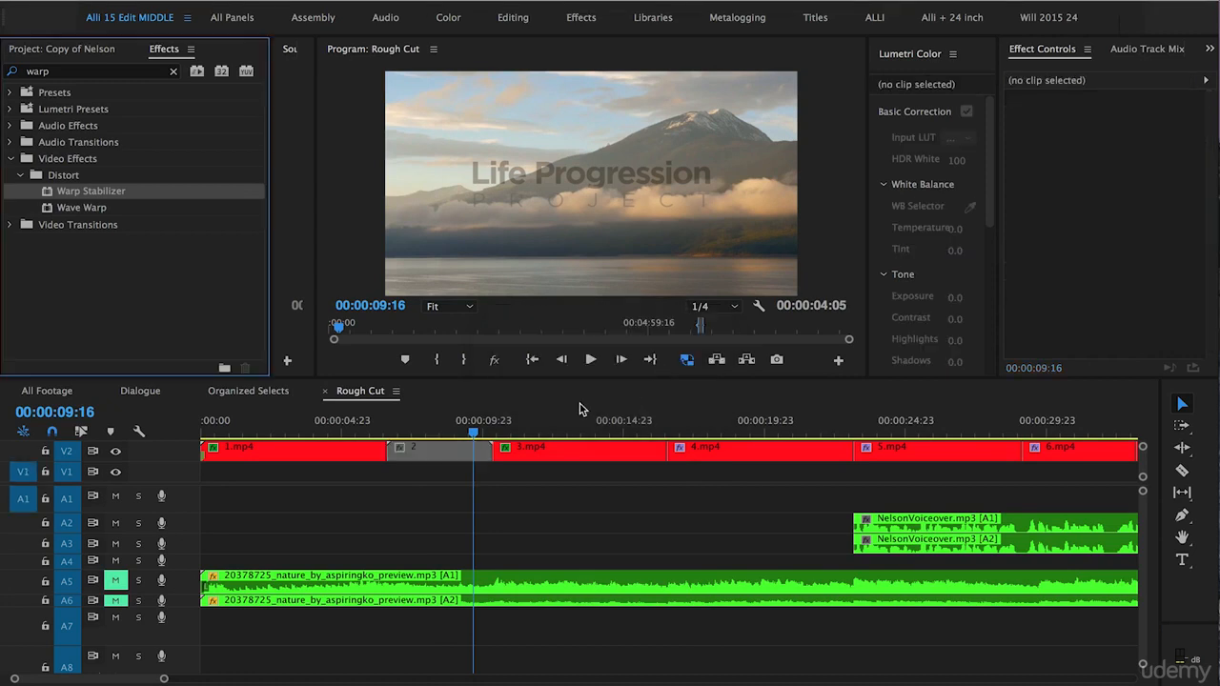
Step: Apply the Warp Stabilizer effect to nested sequence 2 on track V2
left_click(408, 455)
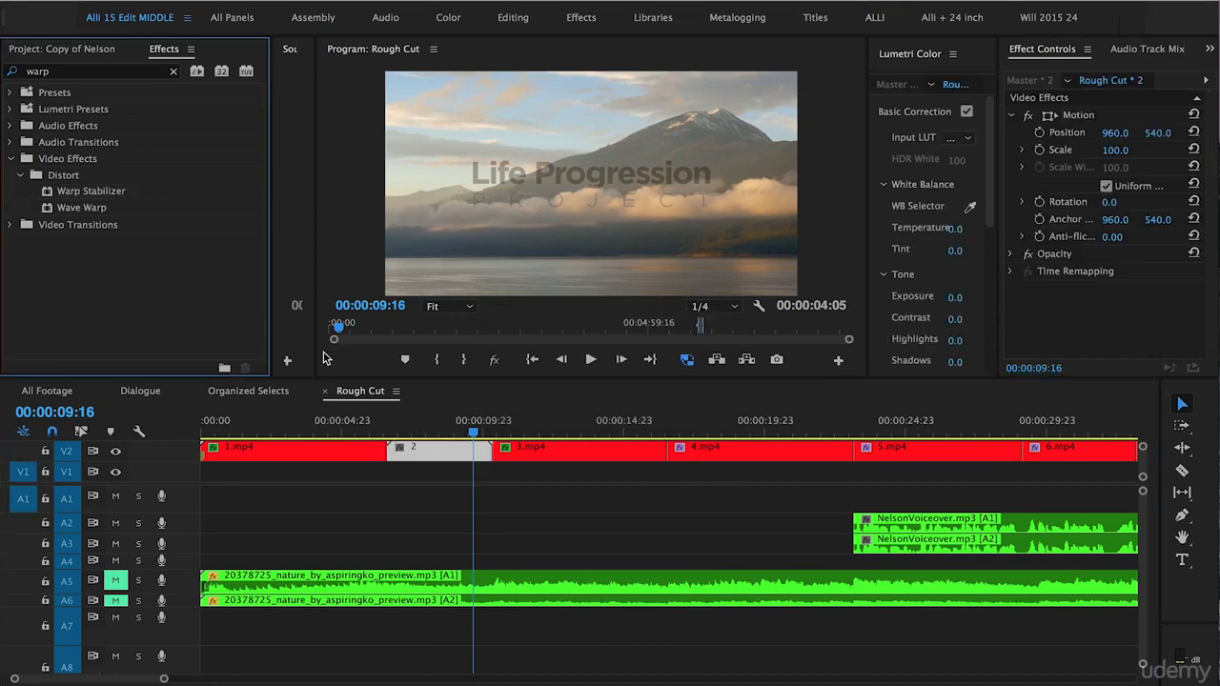
left_click(419, 471)
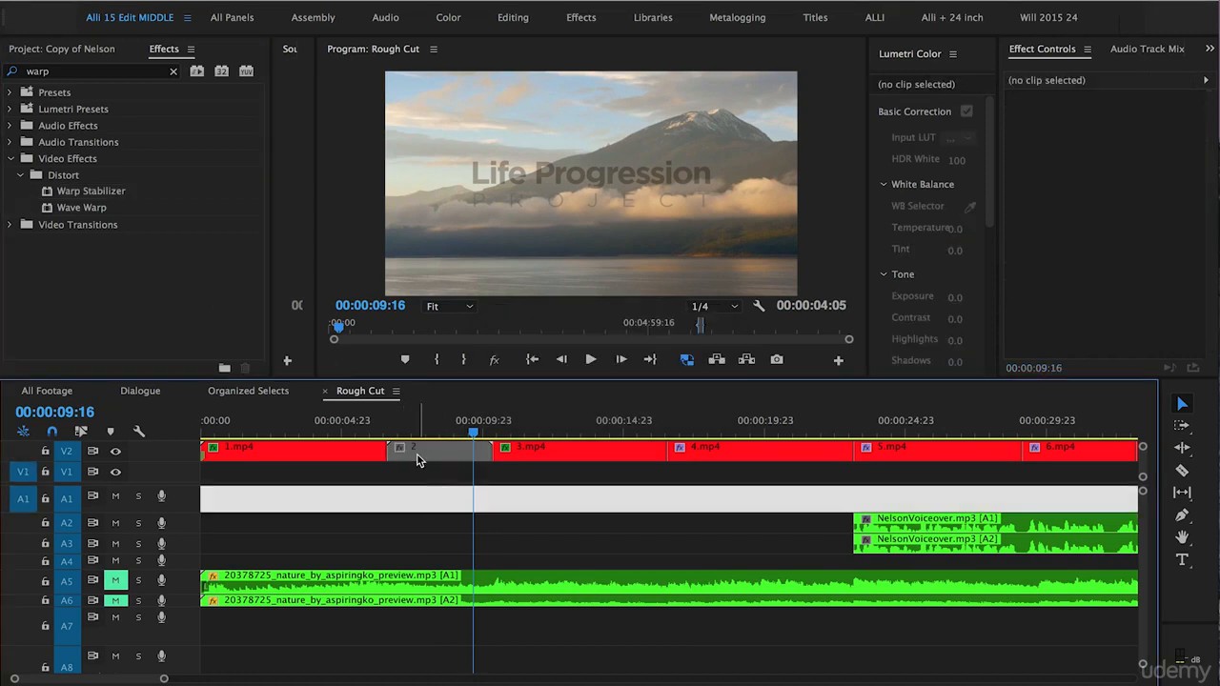
left_click(48, 194)
left_click_drag(48, 194, 443, 446)
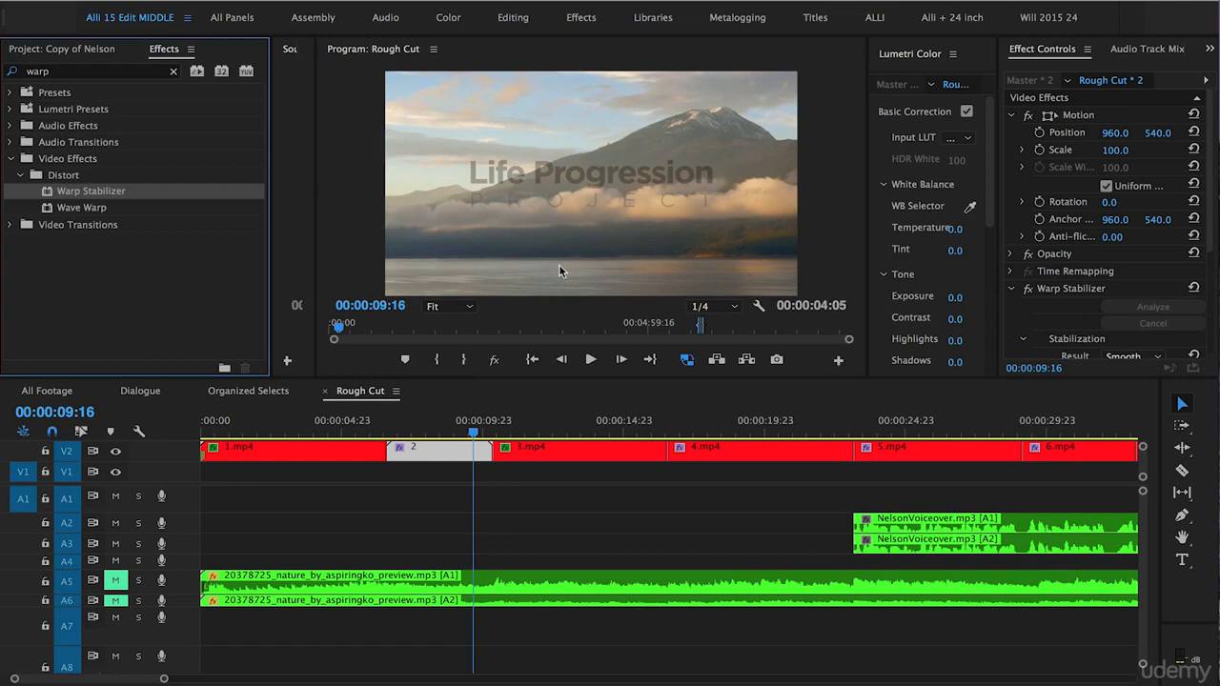
Step: Set Warp Stabilizer's result to Smooth Motion and method to Subspace Warp, and review its framing options
left_click_drag(1102, 379, 1102, 516)
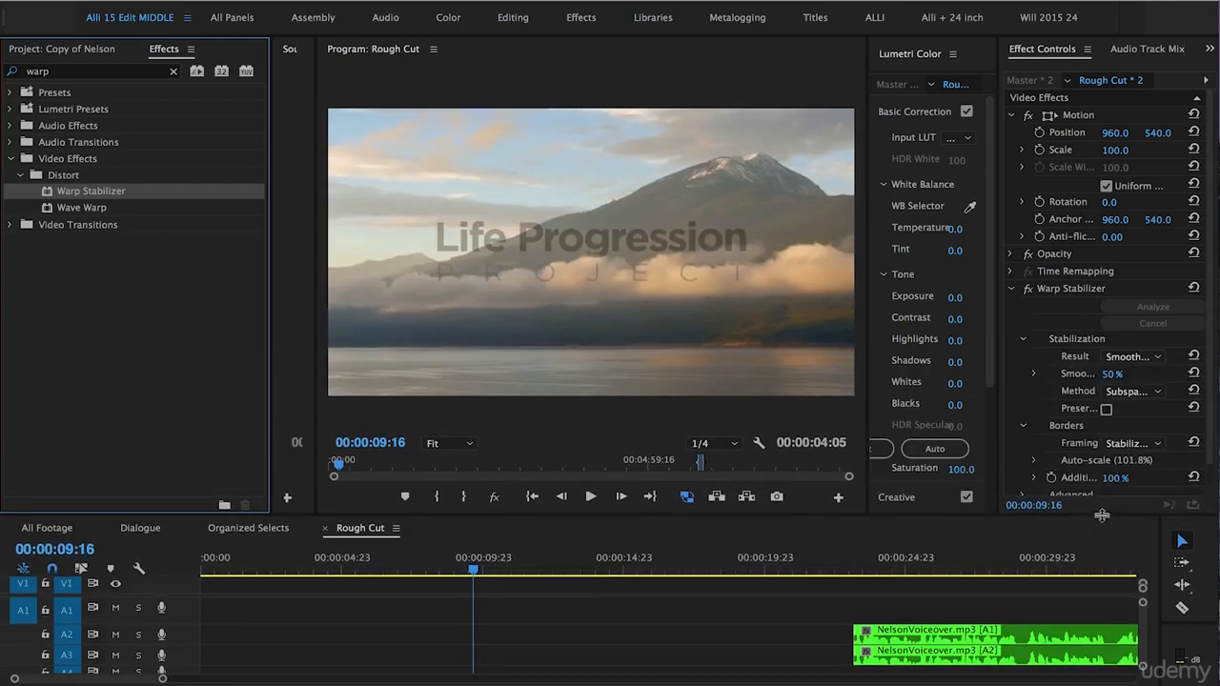
left_click(1117, 368)
left_click(1133, 357)
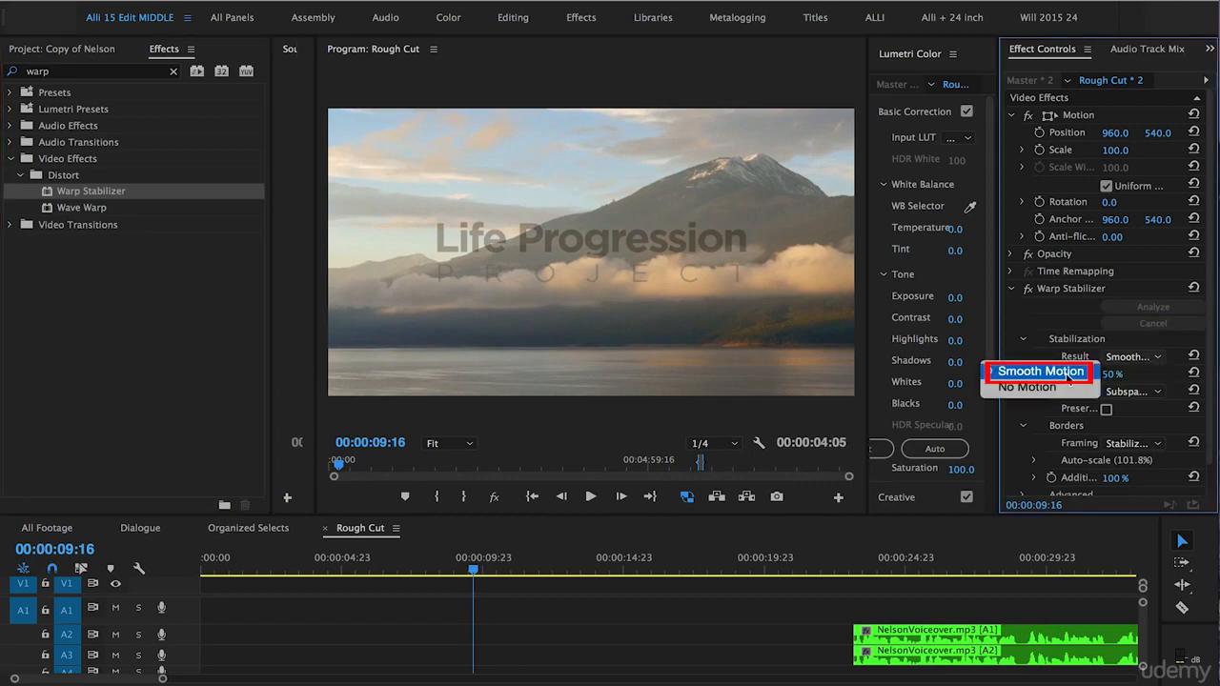
left_click(1068, 376)
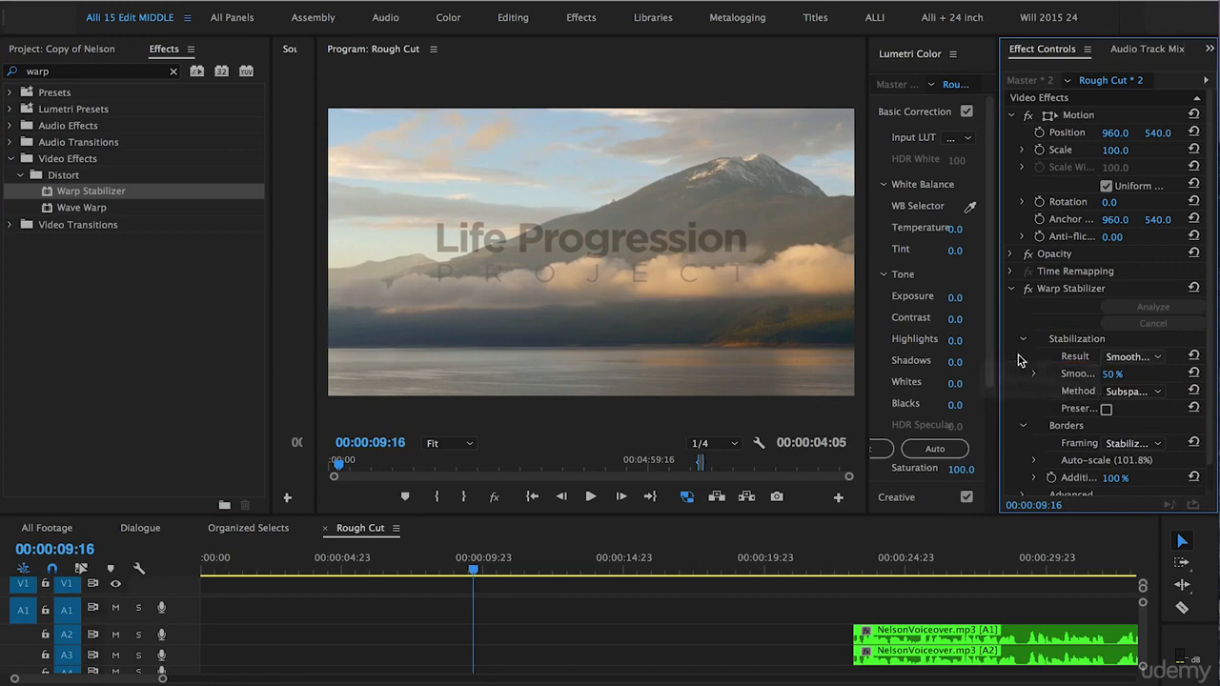
left_click(1136, 392)
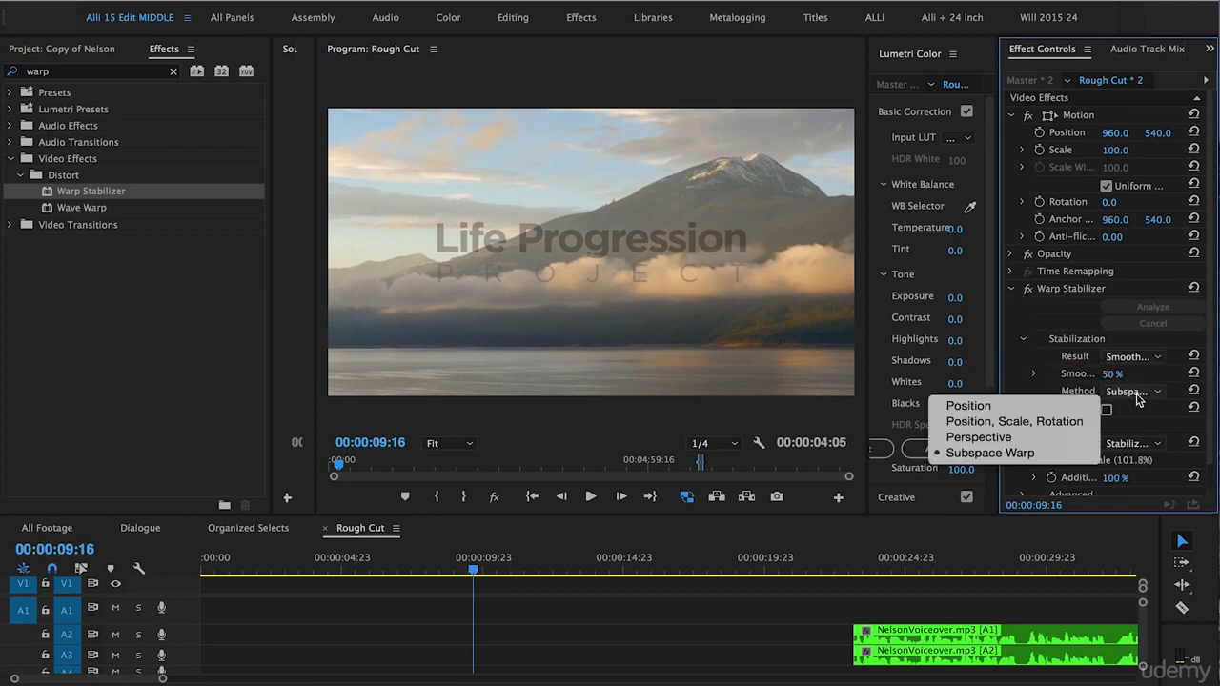
left_click(990, 454)
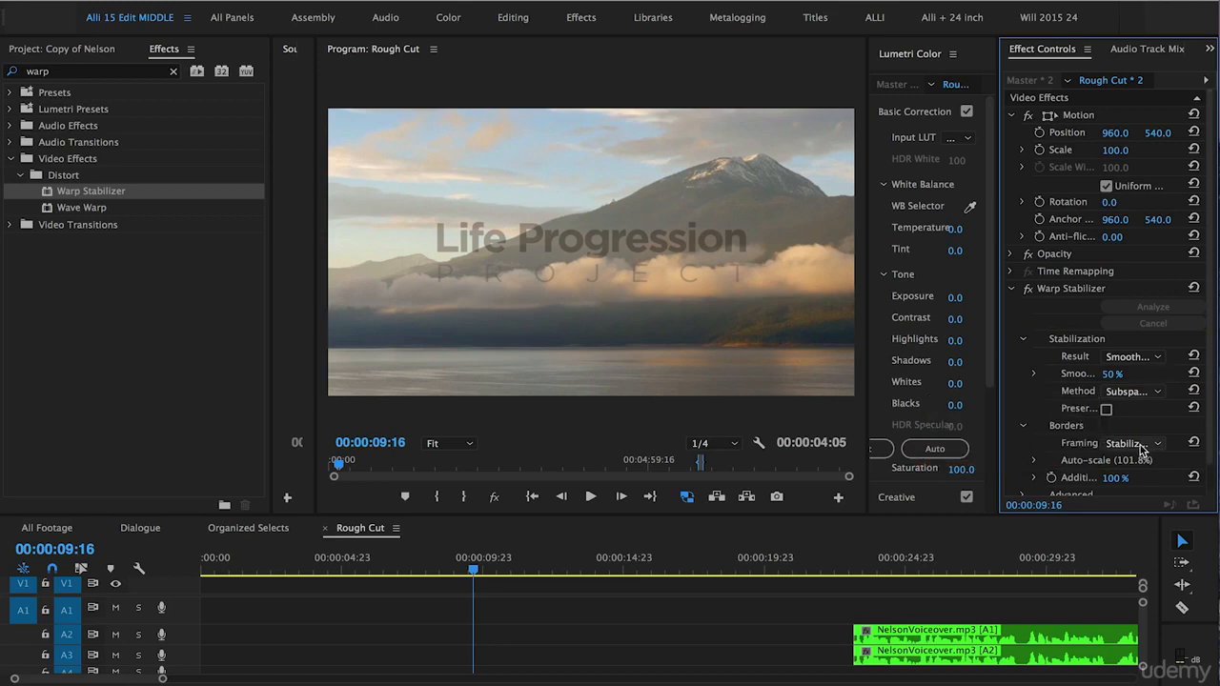
left_click(1140, 445)
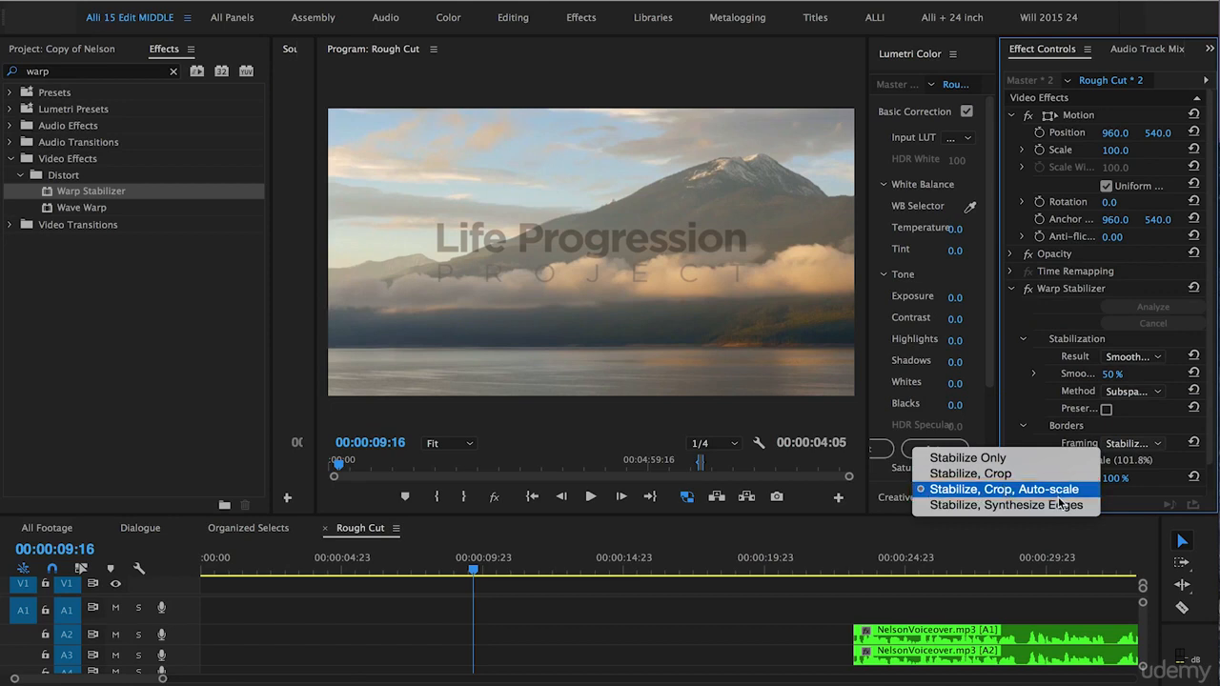
left_click(619, 515)
left_click_drag(620, 515, 619, 378)
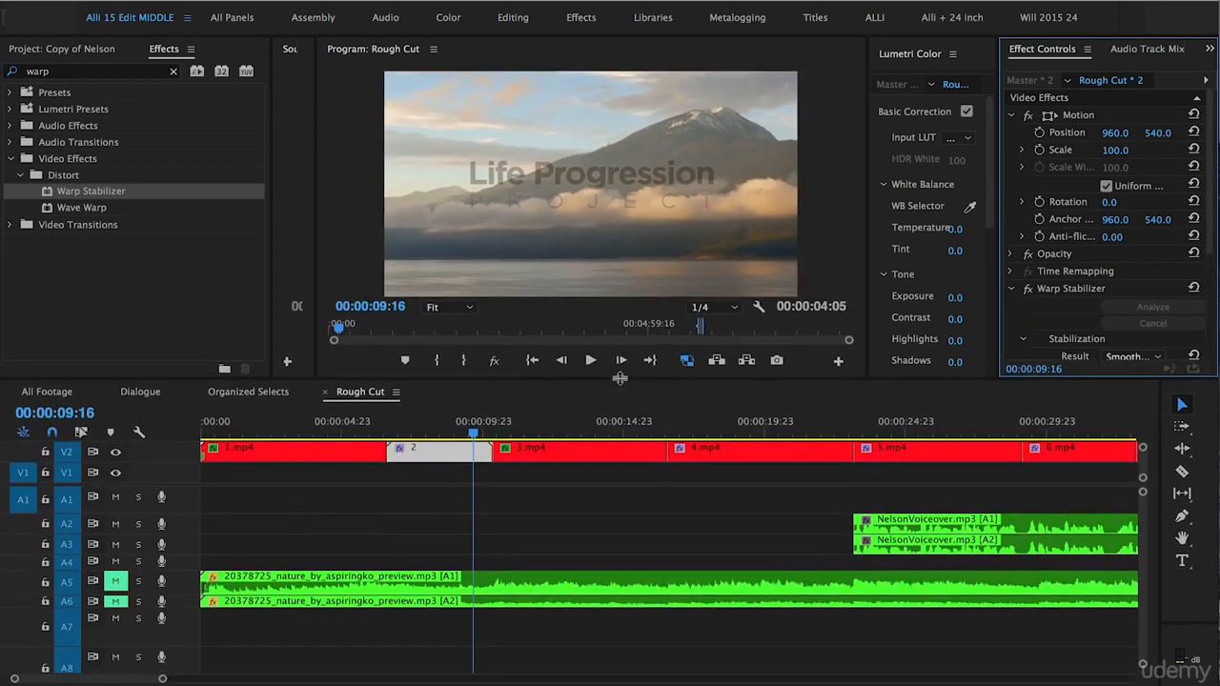
Step: Play the stabilized nested sequence 2, including once with the program monitor maximized, to check its smoothness
left_click(386, 434)
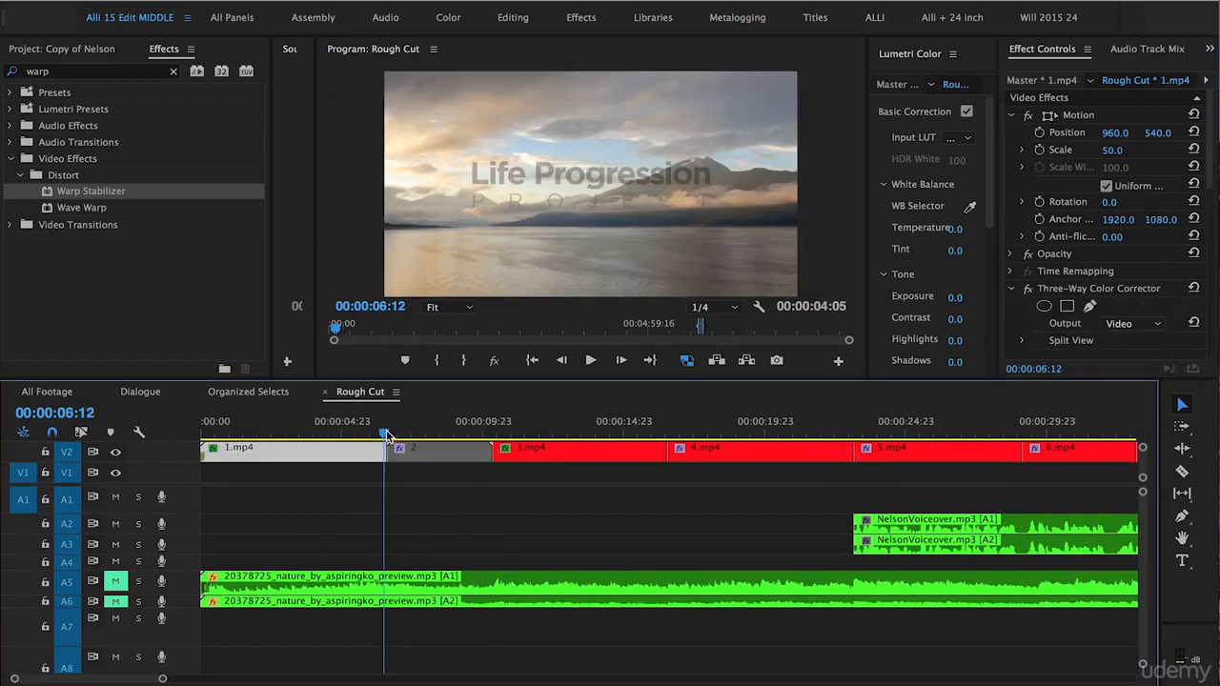
key("space")
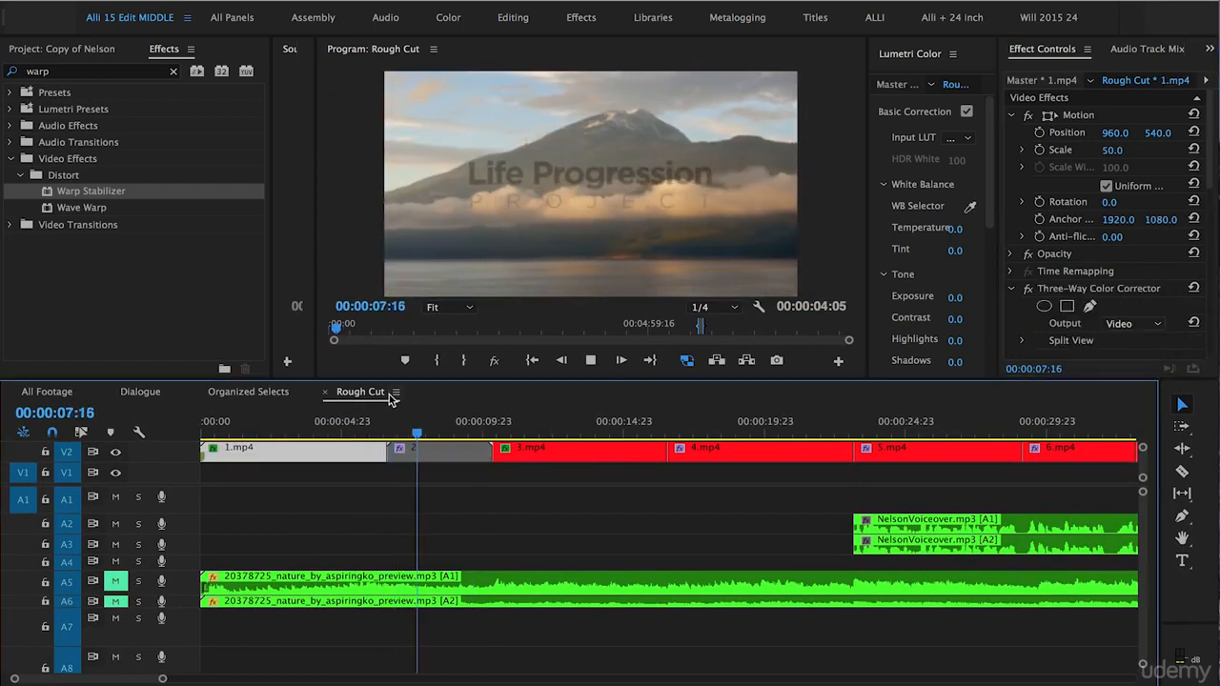
left_click(413, 428)
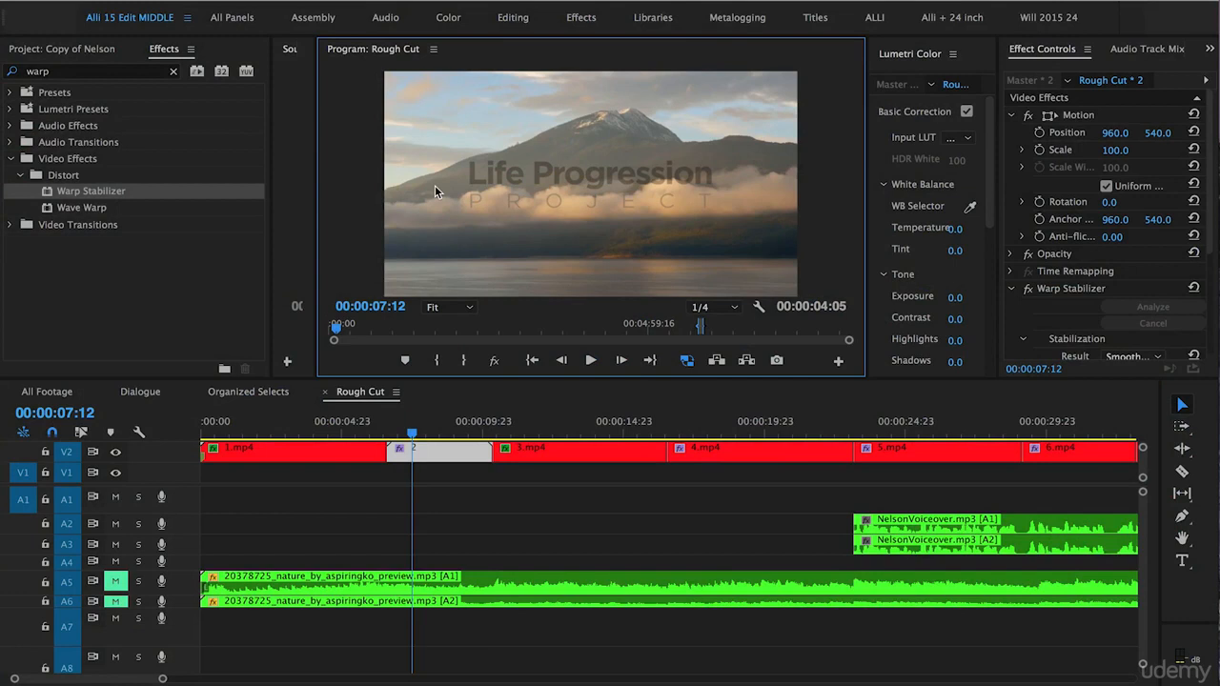
key("grave")
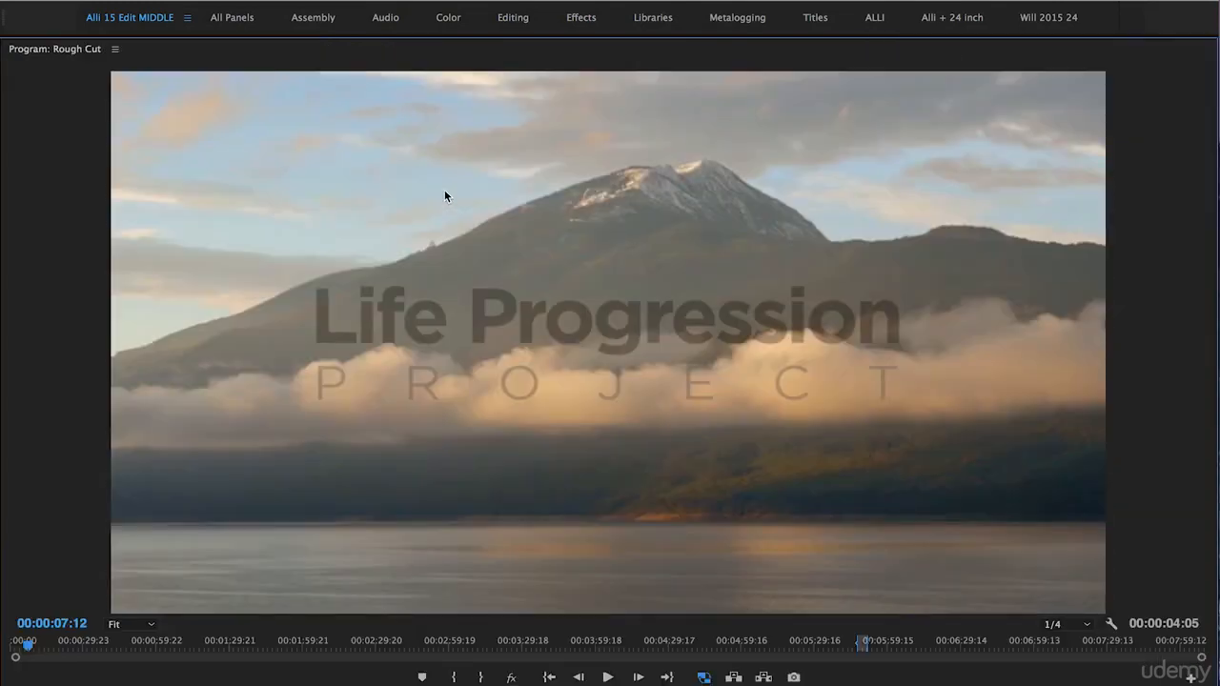
key("space")
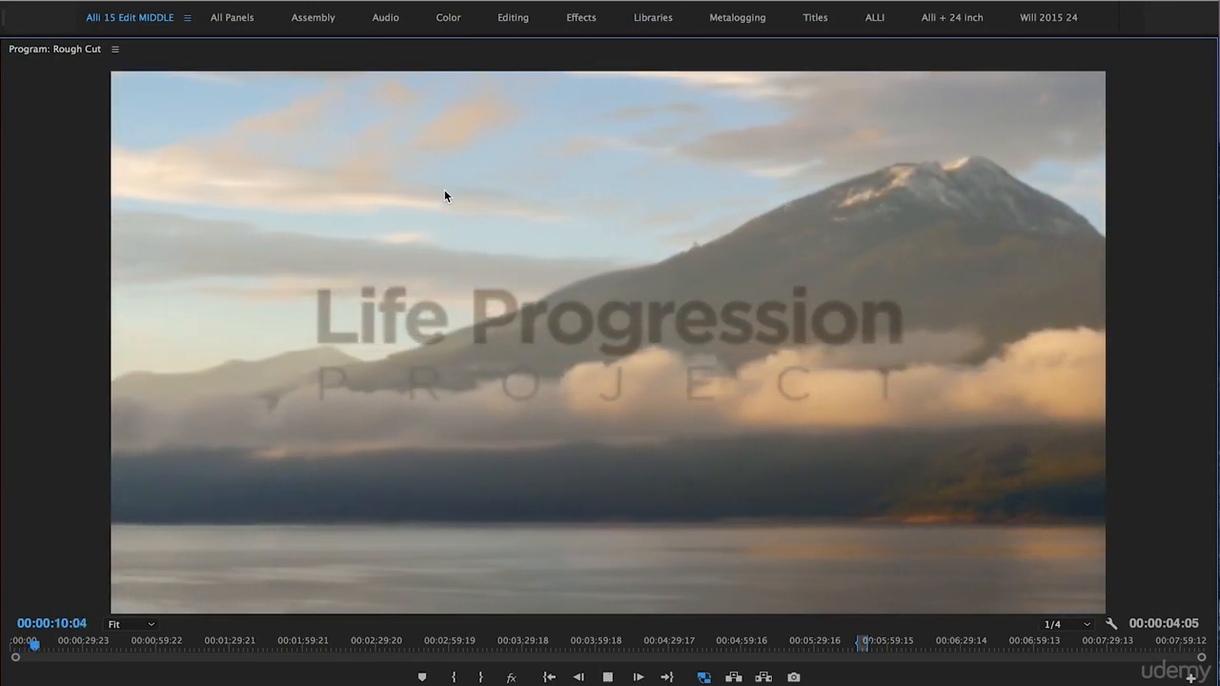
key("space")
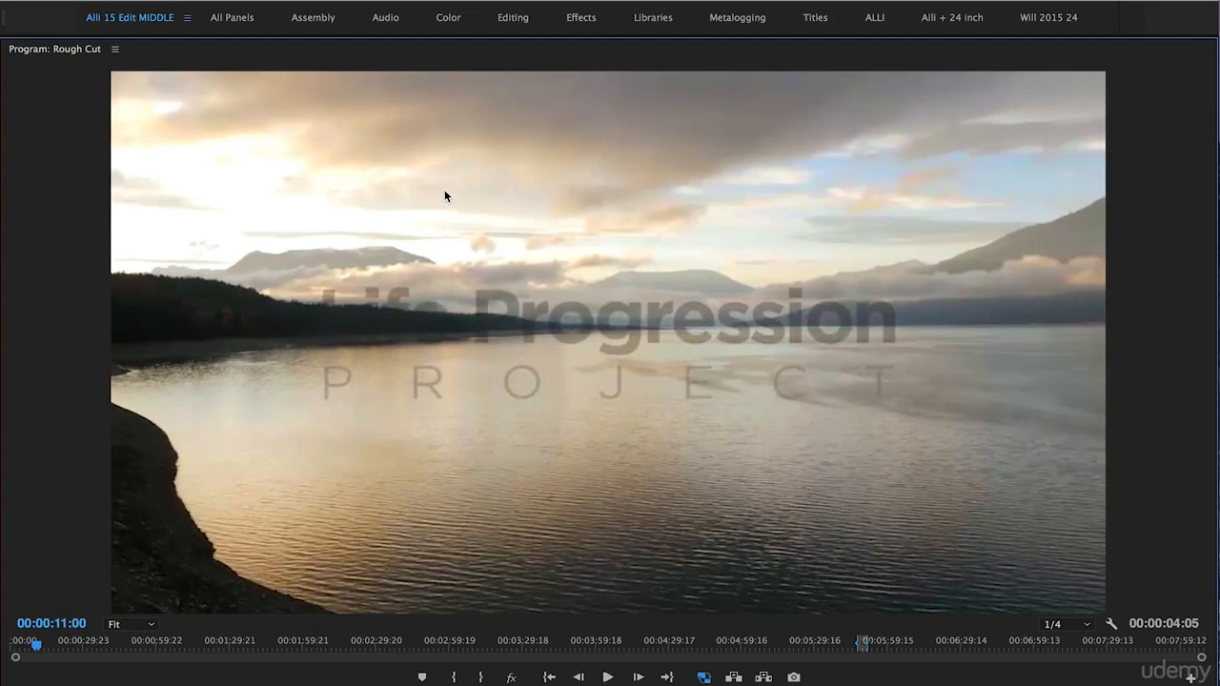
key("grave")
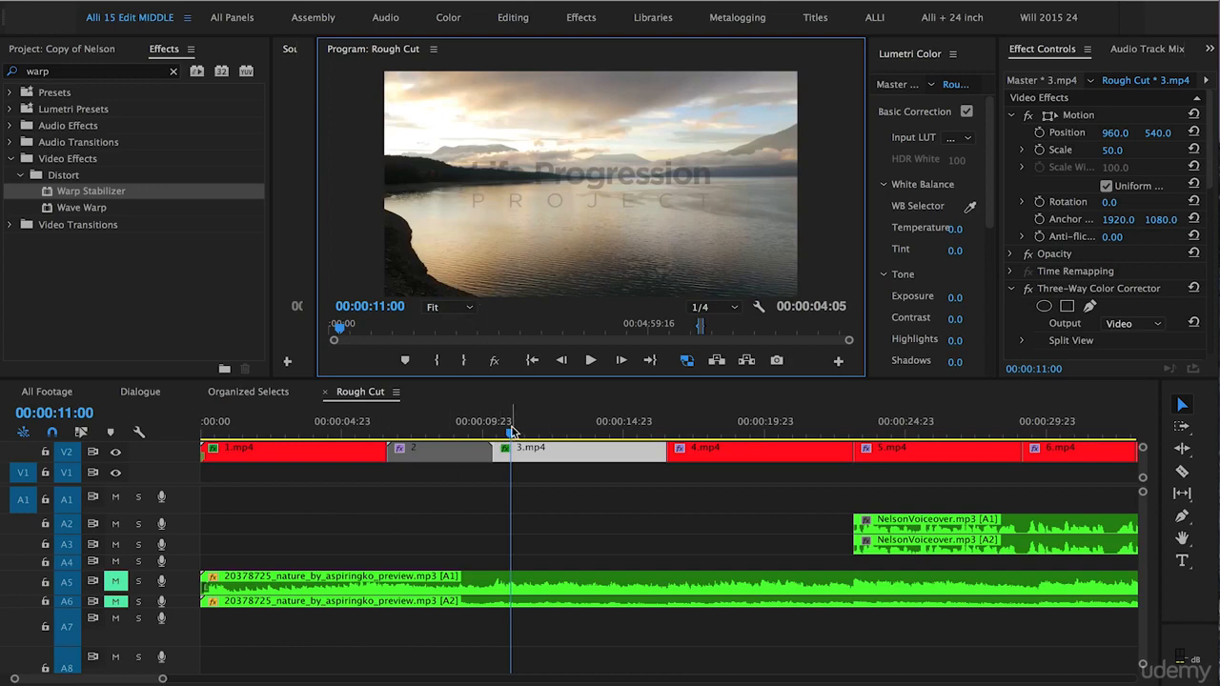
Step: Go to the 9.mp4 clip around 00:00:40:14 and select it to examine its scale and other motion settings
left_click_drag(515, 433, 640, 440)
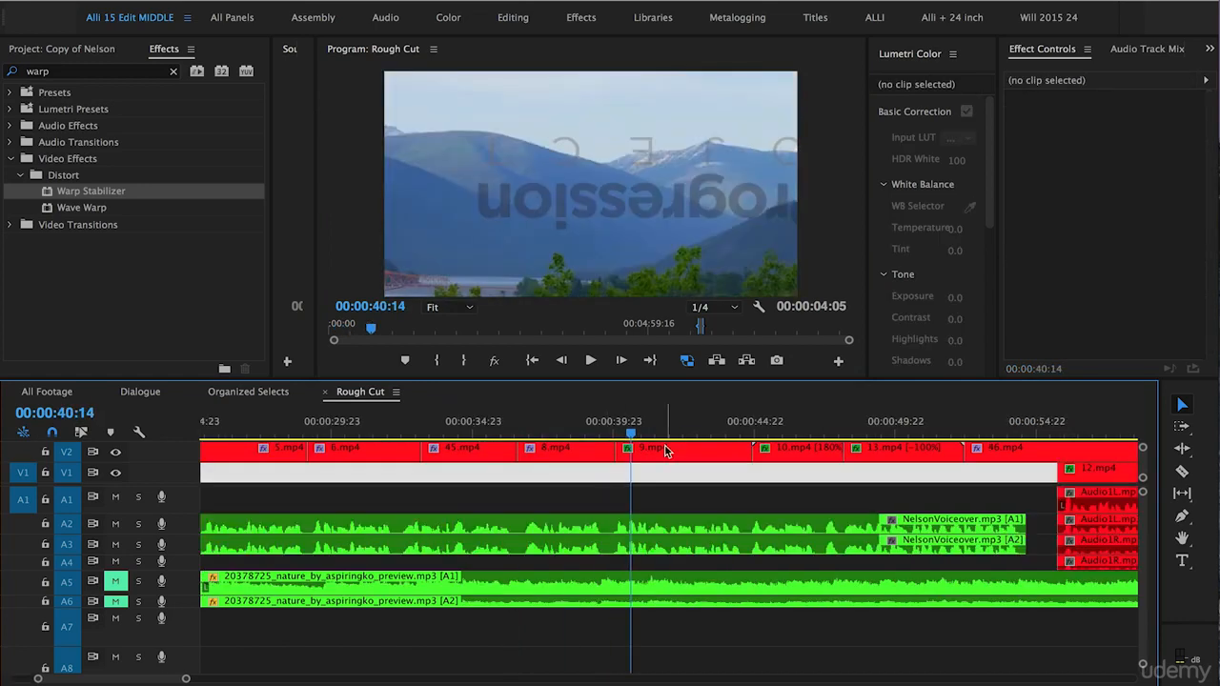
mouse_move(664, 444)
left_click(664, 444)
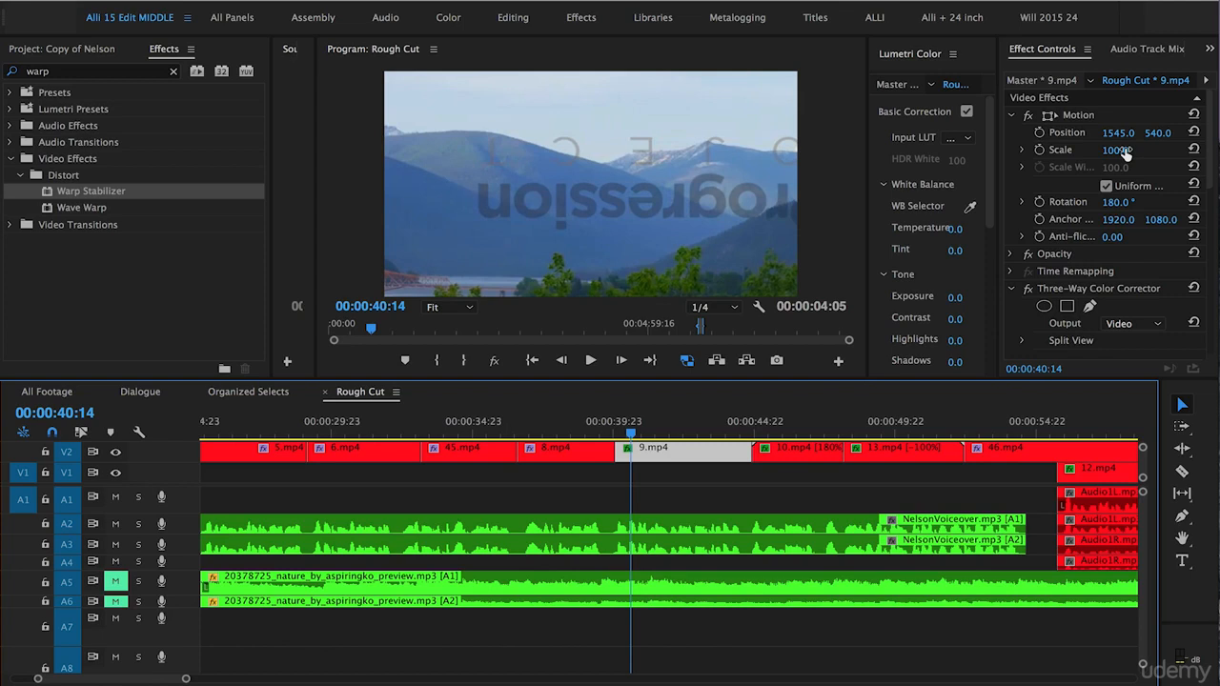
Step: Mute audio tracks A1, A2, A3 and A4
left_click(118, 500)
left_click(119, 525)
left_click(119, 545)
left_click(115, 561)
Step: Play the unstabilized 9.mp4 clip from about 00:00:40:00 with the program monitor maximized to judge its shakiness, and restore the layout
left_click(615, 432)
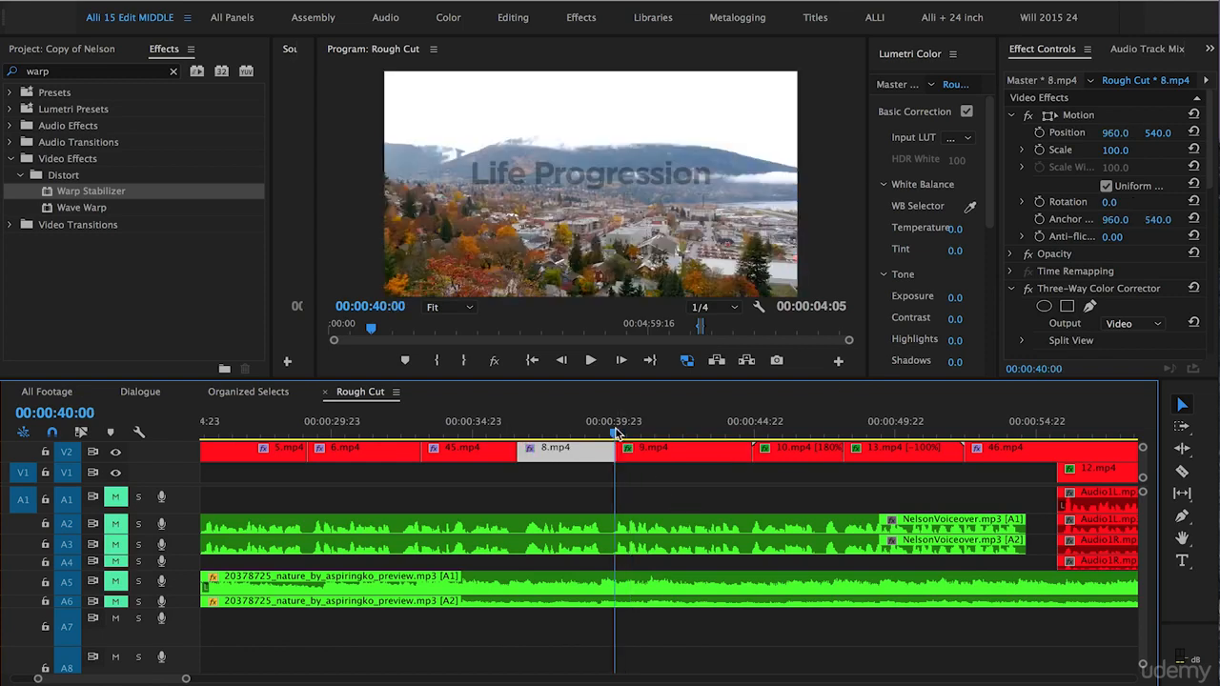
left_click(559, 172)
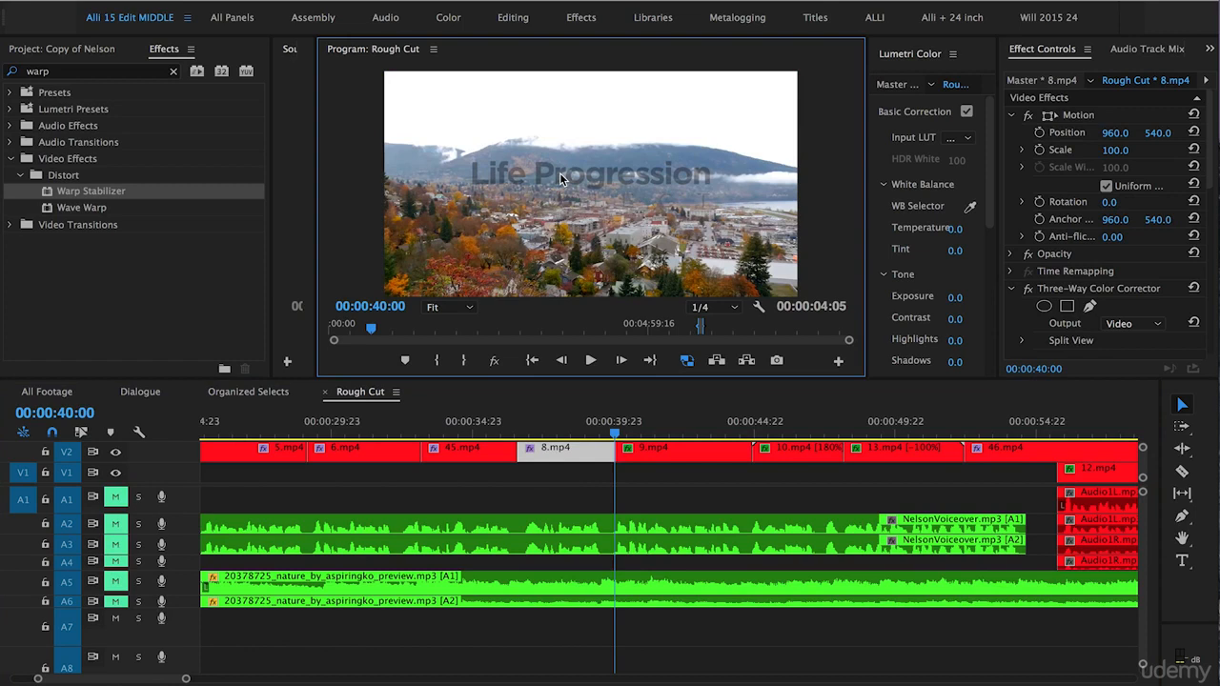
key("grave")
key("space")
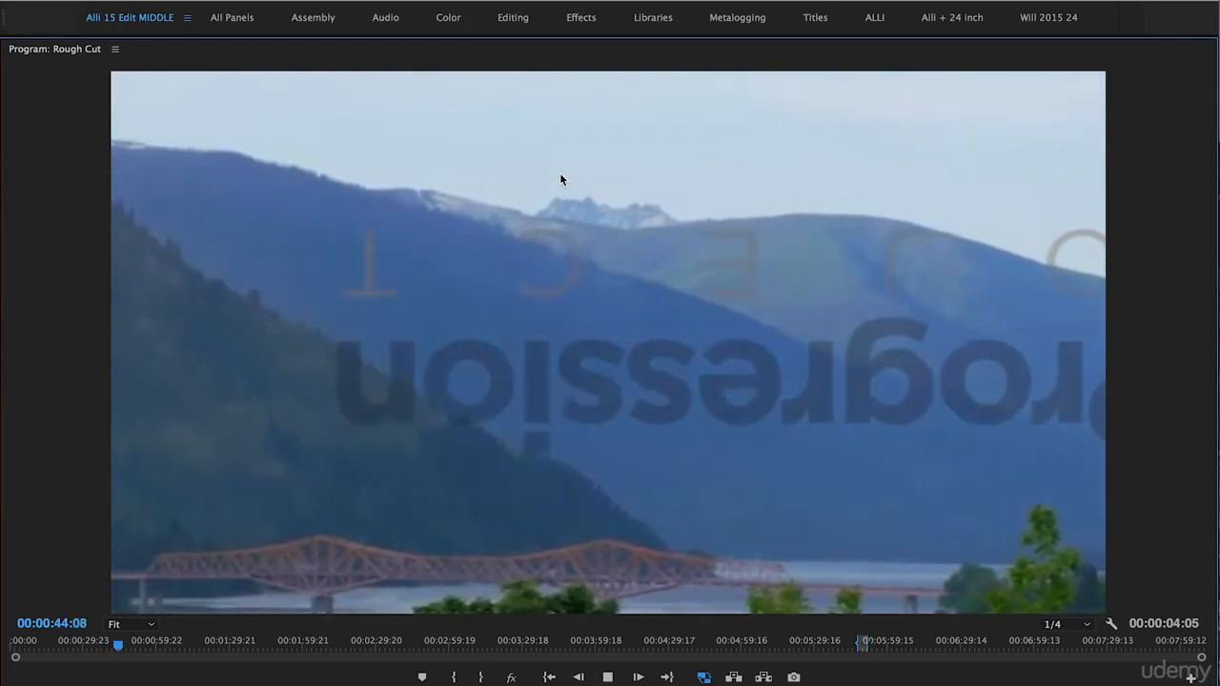
key("space")
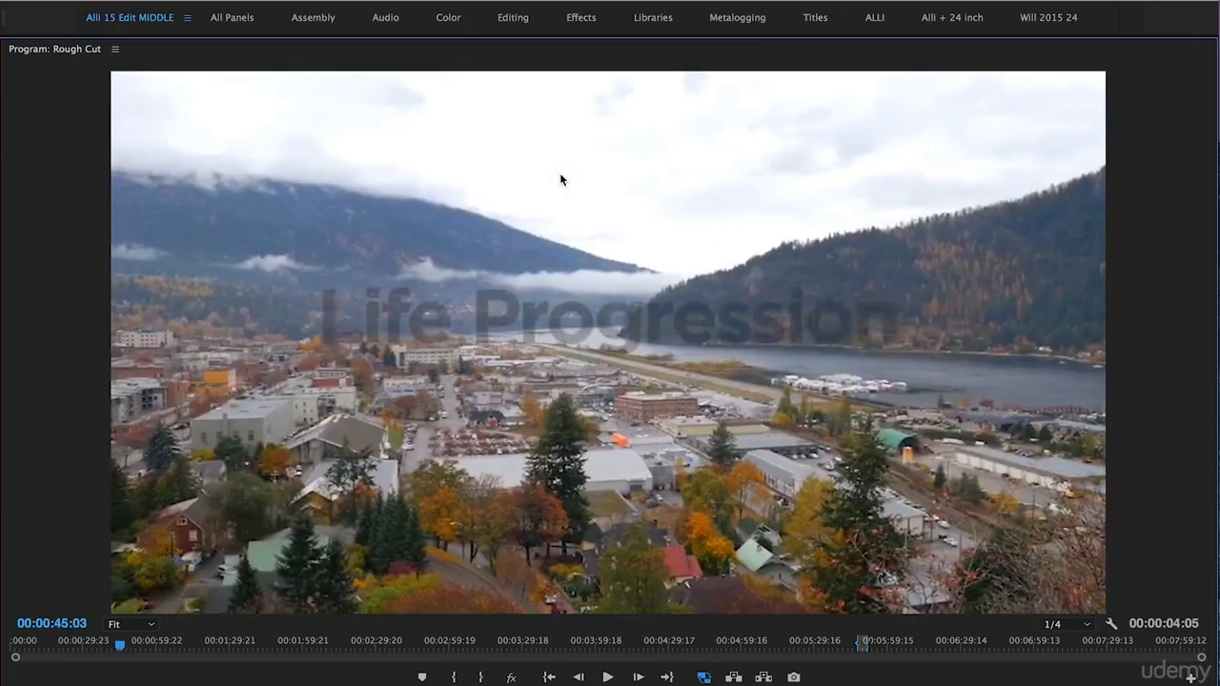
key("grave")
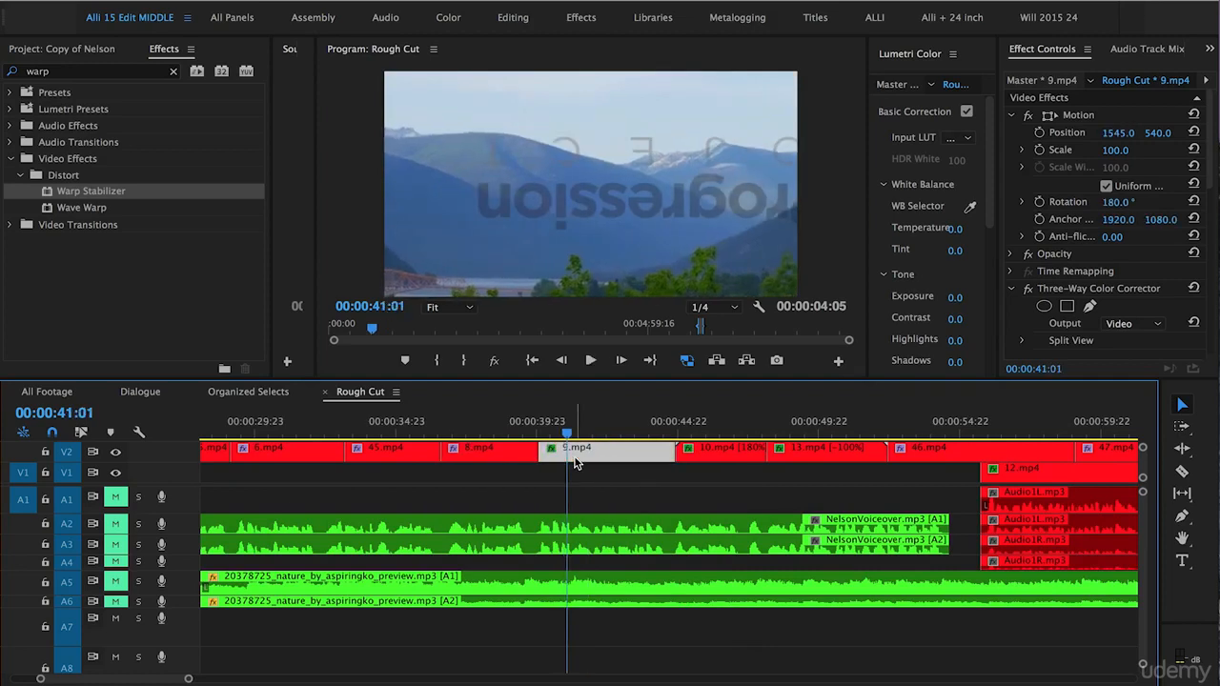
Step: Nest the 9.mp4 clip on track V2 as a sequence named 9
right_click(601, 451)
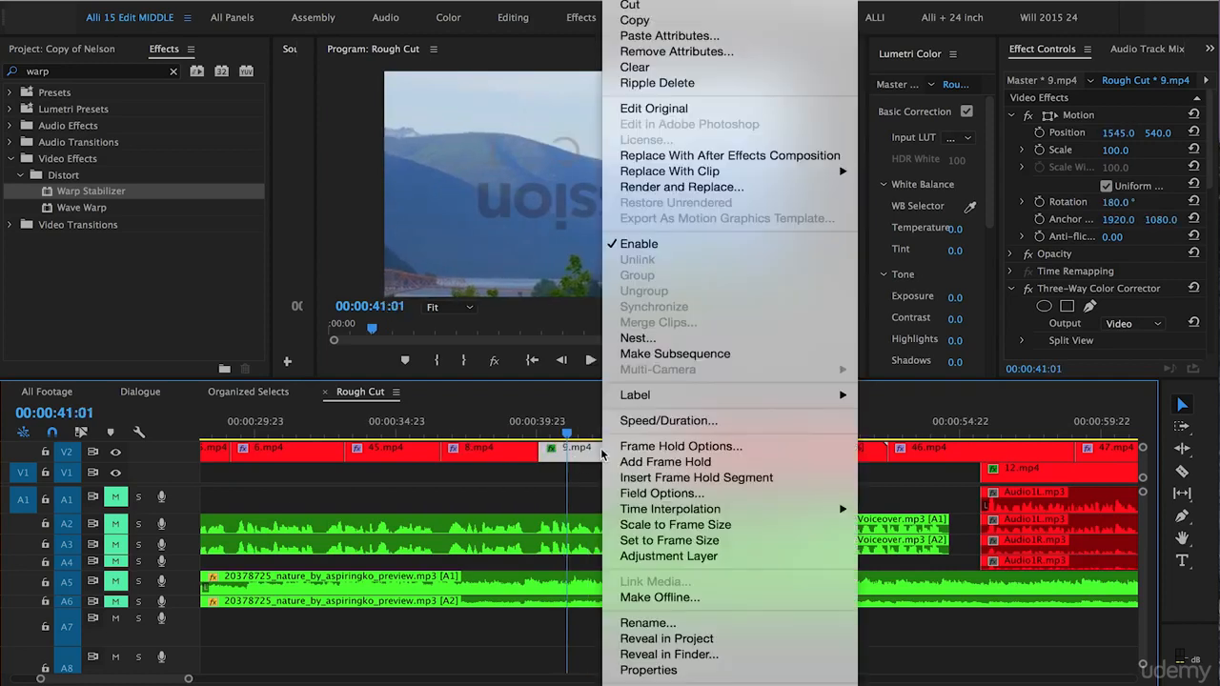
left_click(629, 339)
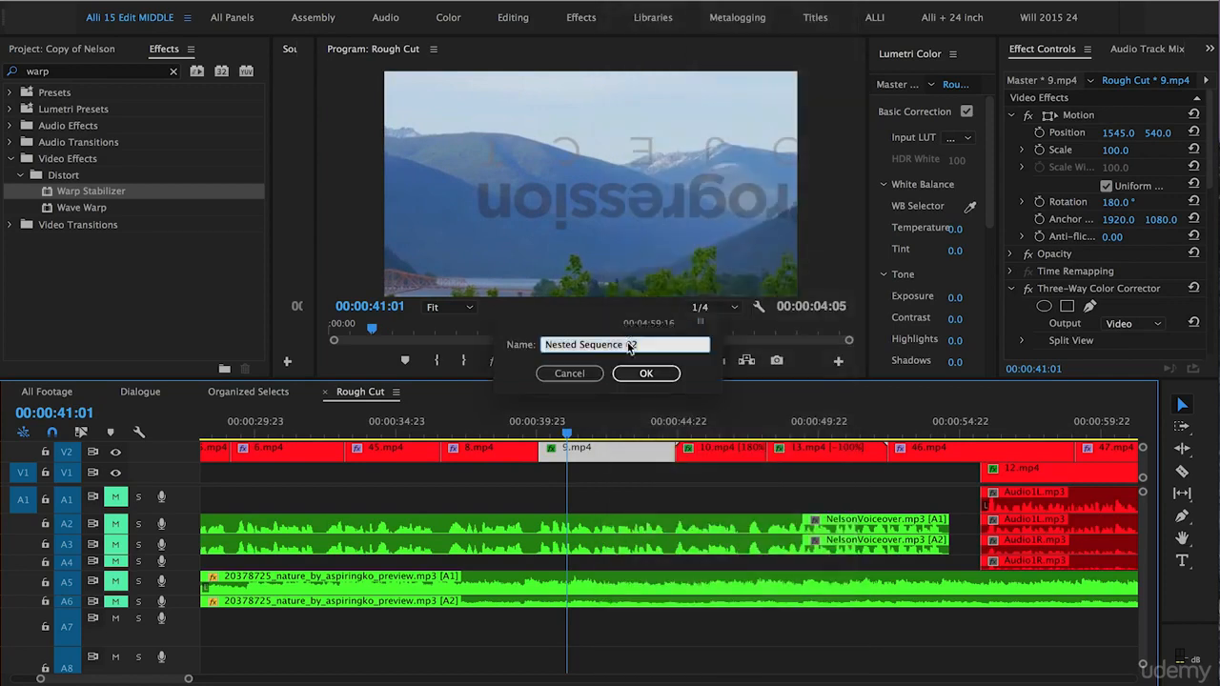
type("9")
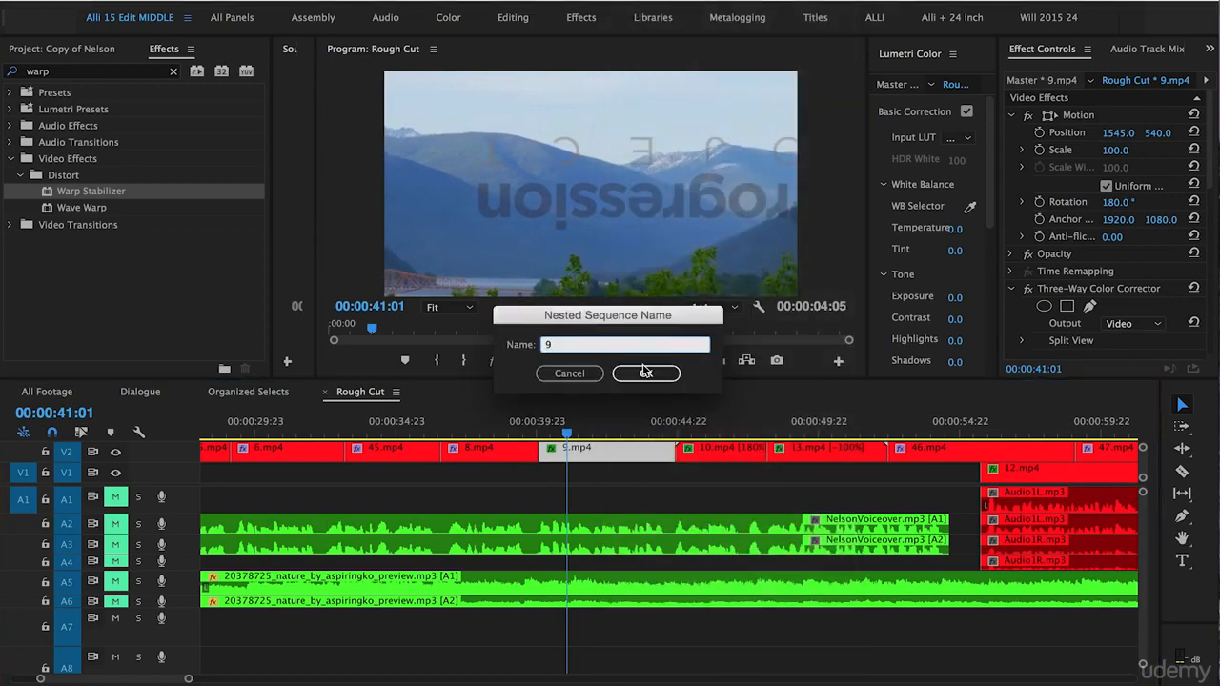
left_click(645, 374)
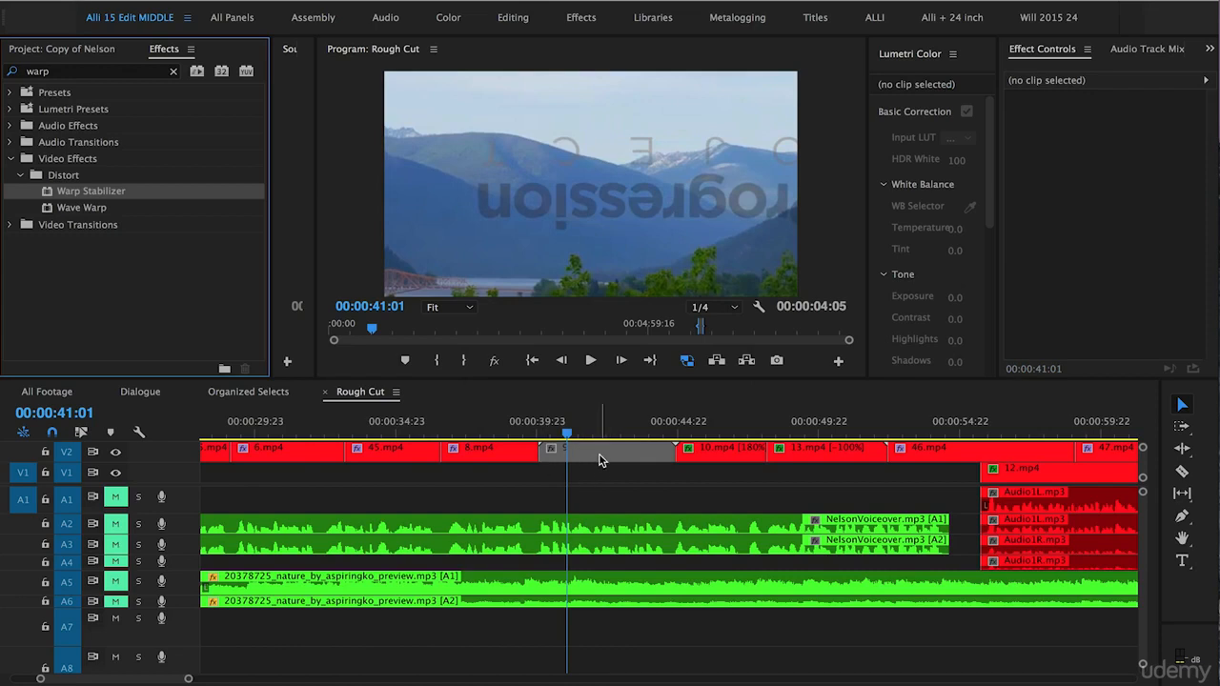
Step: Open nested sequence 9 and scrub through it to about 00:00:01:16 to examine its contents
double_click(583, 452)
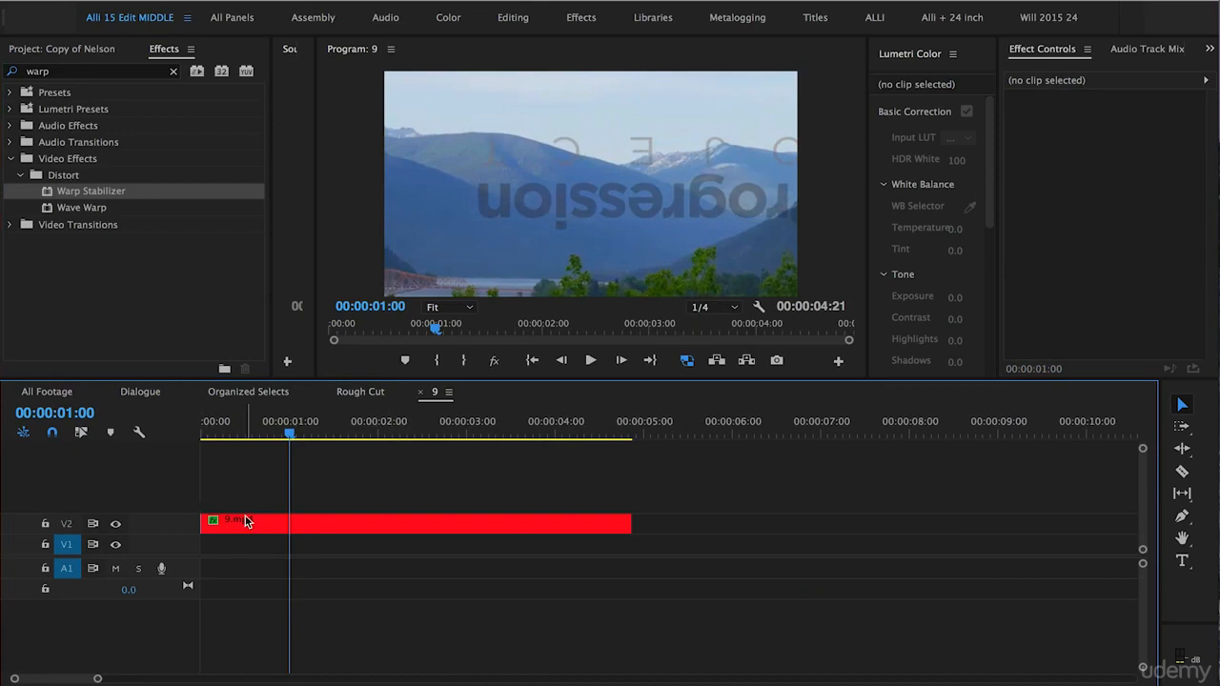
left_click(300, 425)
left_click_drag(301, 493, 349, 455)
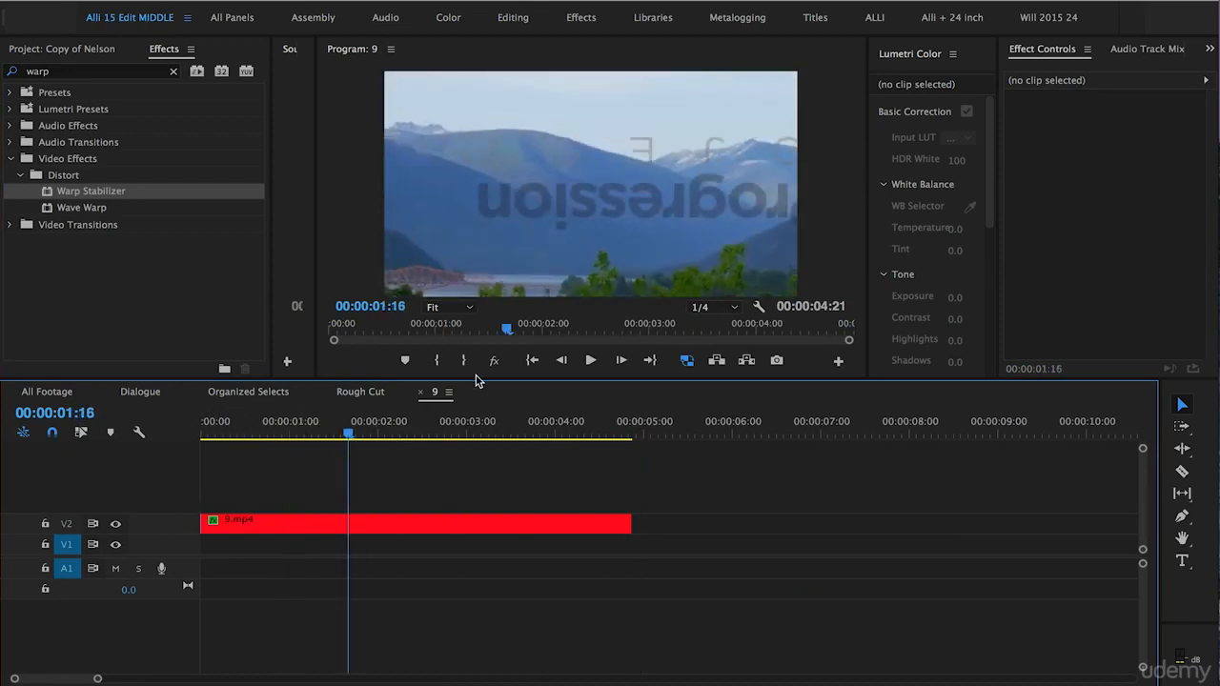
Step: Return to the Rough Cut sequence, apply Warp Stabilizer to nested clip 9, and save the project
left_click(338, 394)
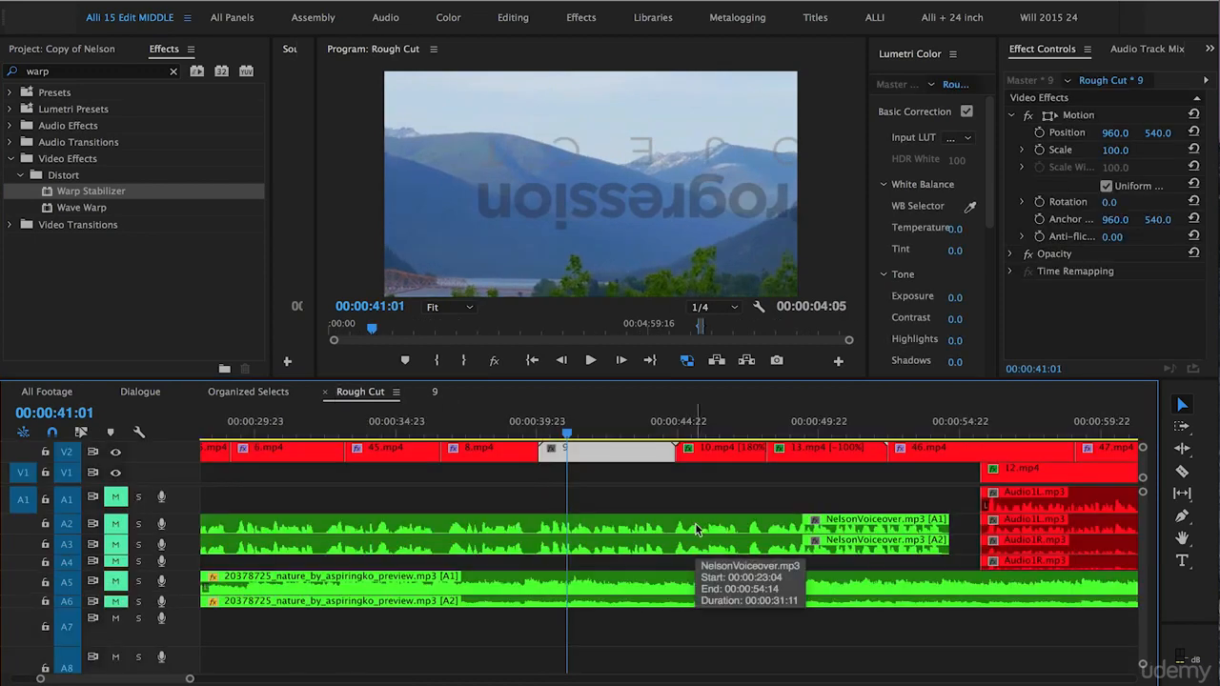
left_click_drag(54, 198, 622, 453)
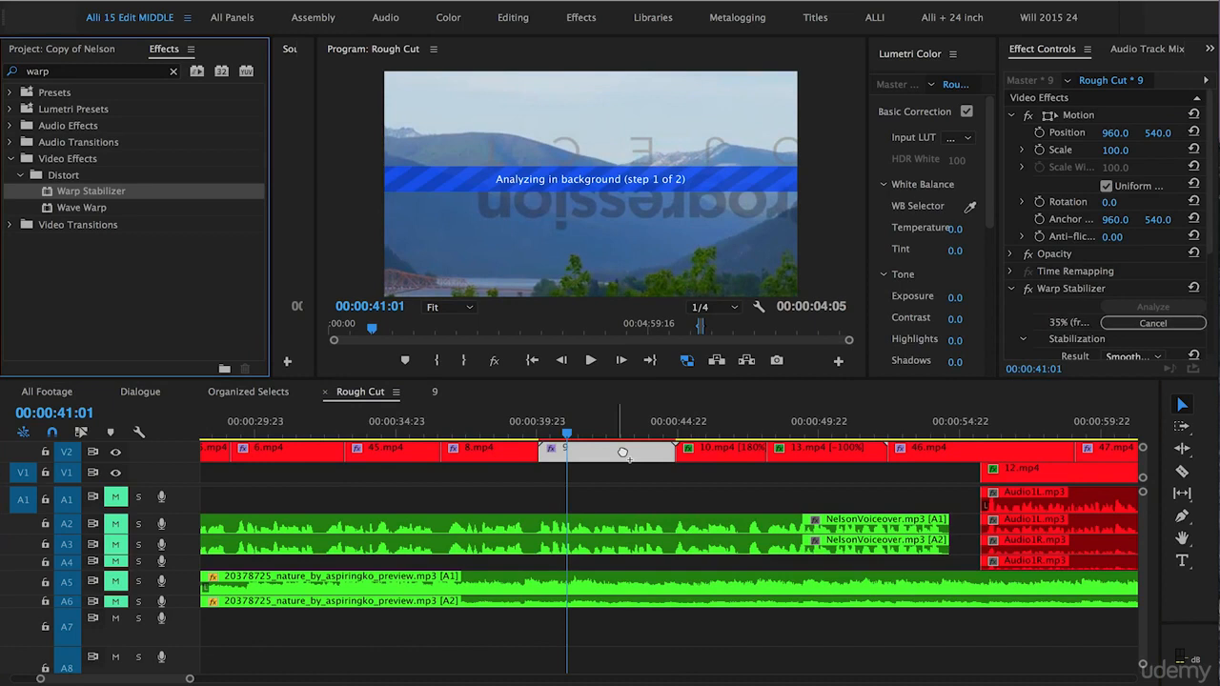
key("super+s")
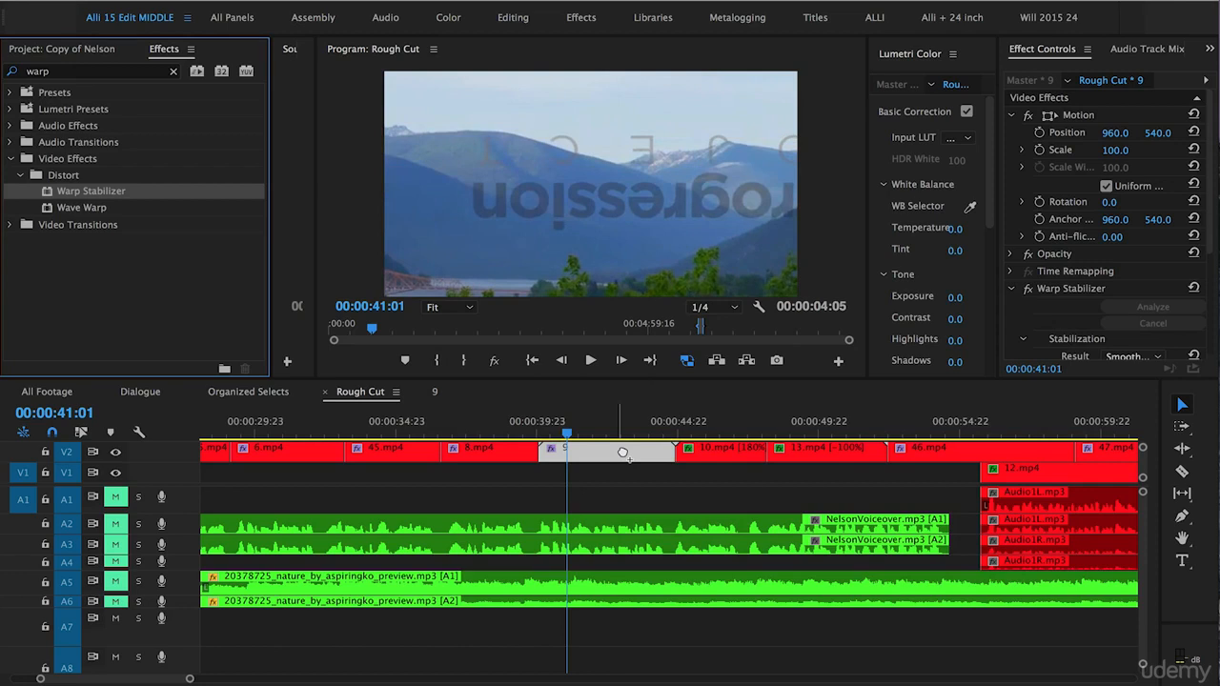
Step: Play the stabilized nested clip 9 from its start with the program monitor maximized, and restore the layout
key("Up")
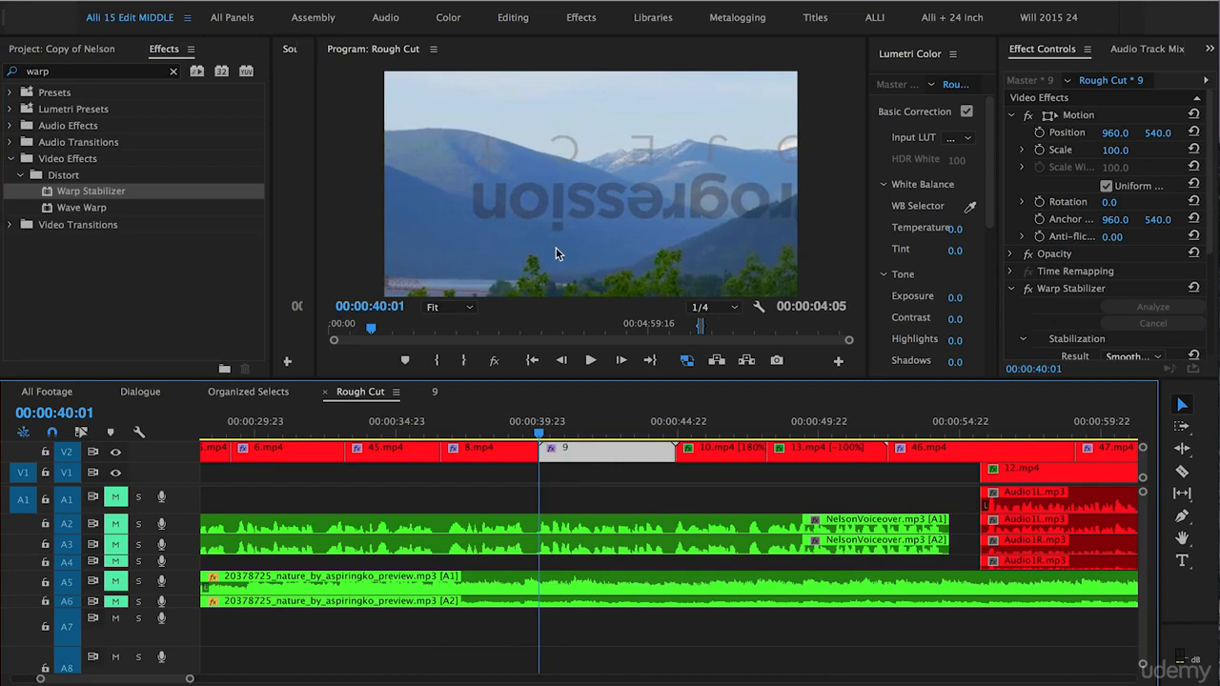
left_click(495, 257)
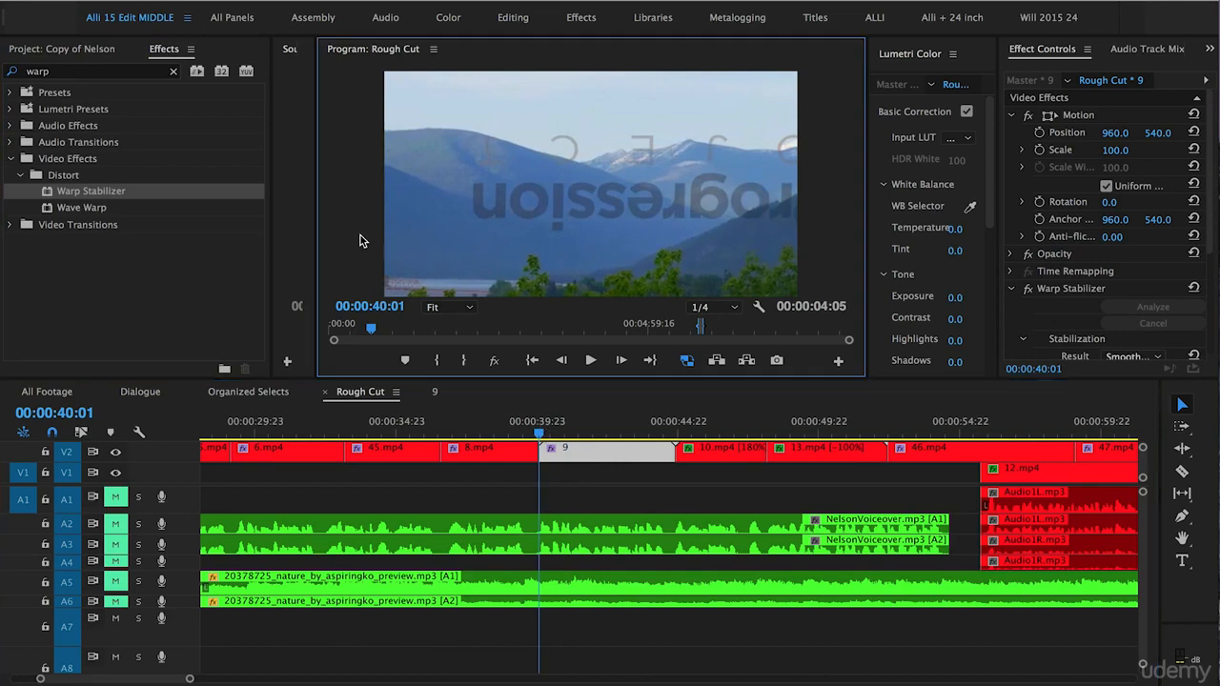
key("grave")
key("space")
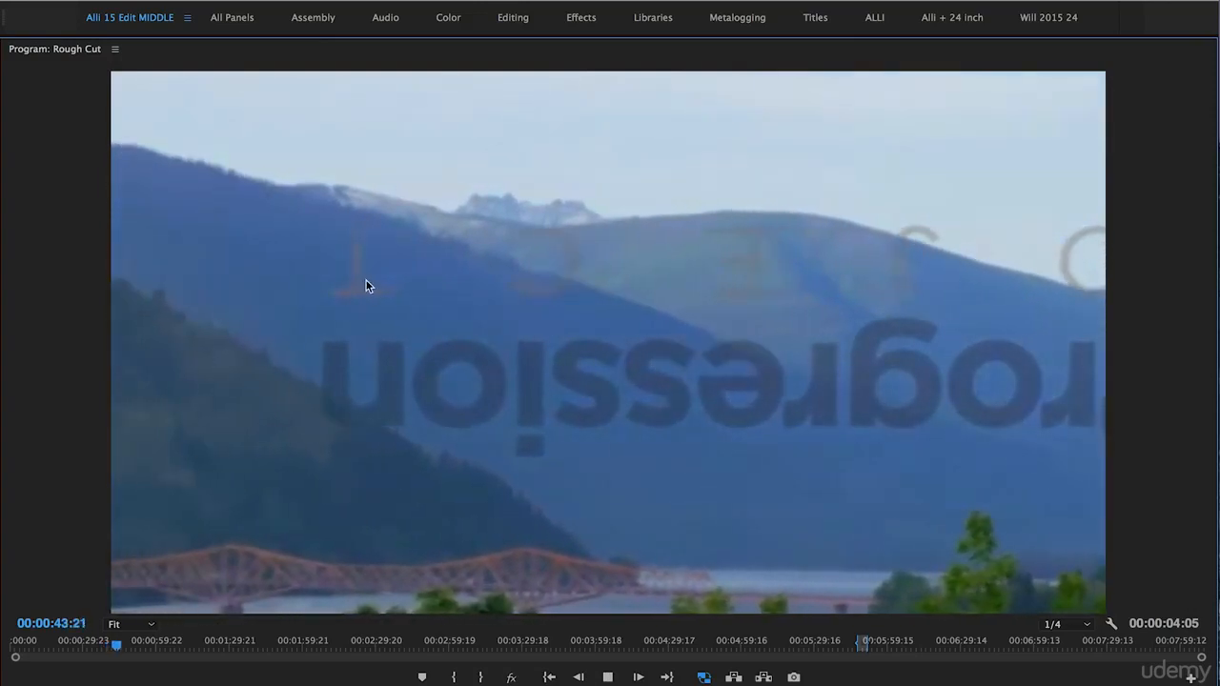
key("space")
key("grave")
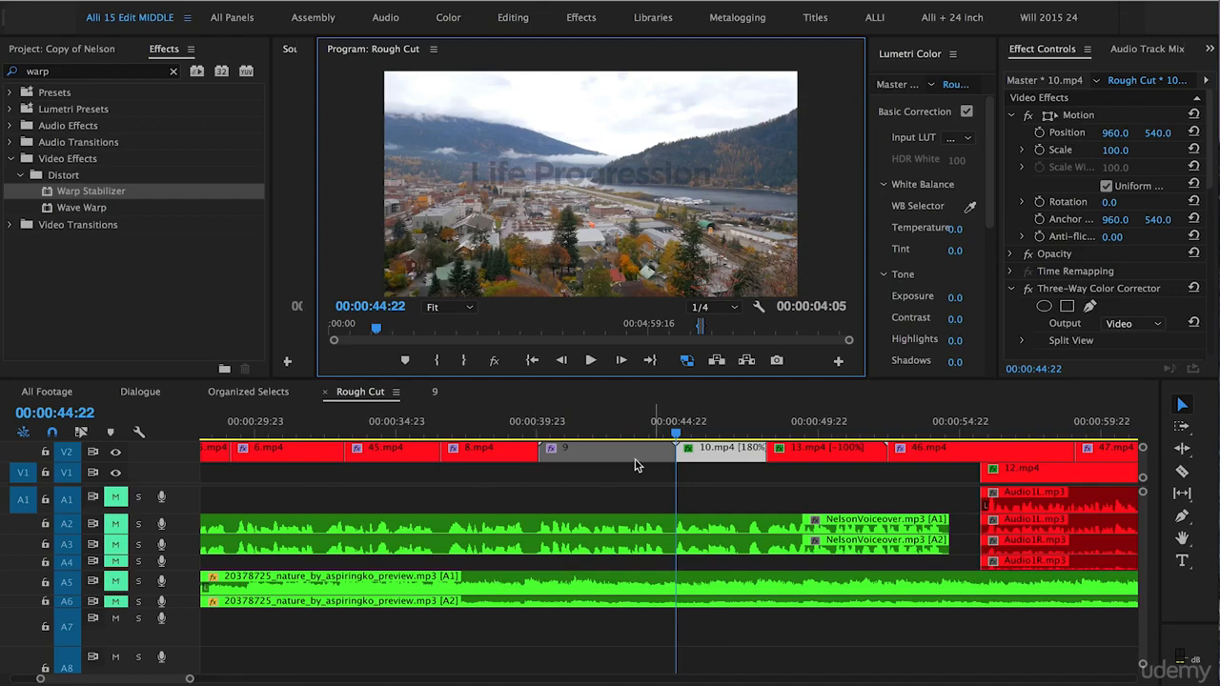
Step: Go to 00:00:41:15 in nested clip 9, enlarge the effect settings area, and review Warp Stabilizer's result, method and framing options
left_click(584, 431)
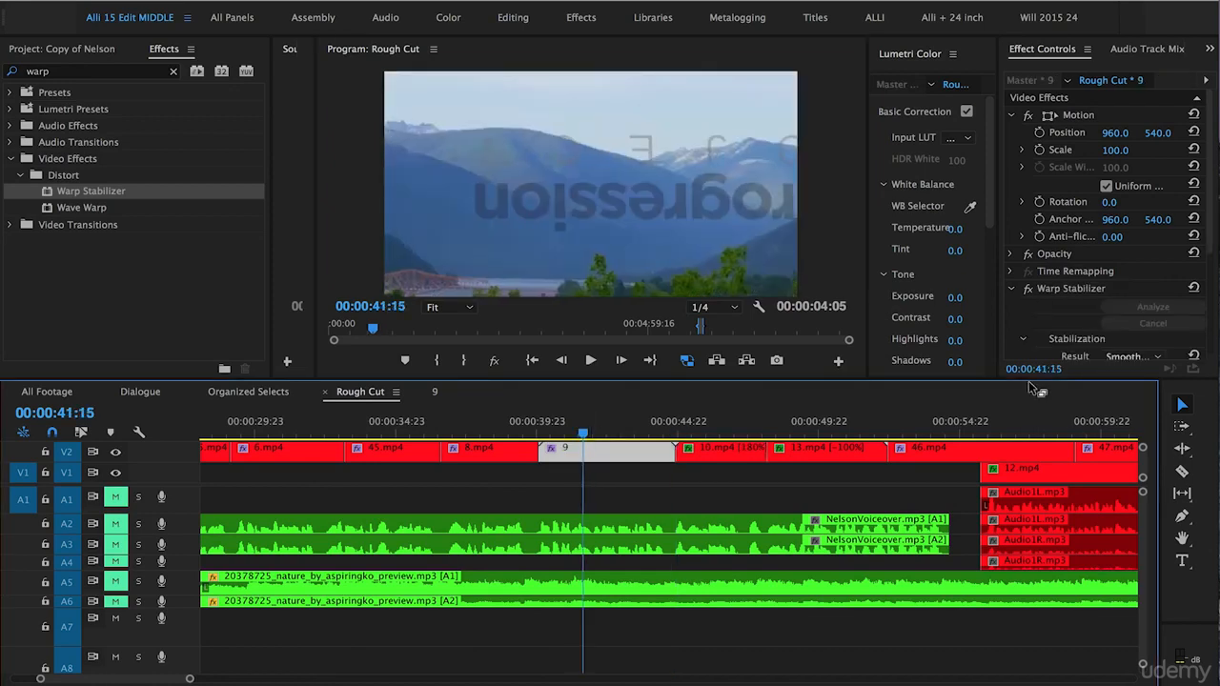
left_click_drag(1029, 379, 1029, 488)
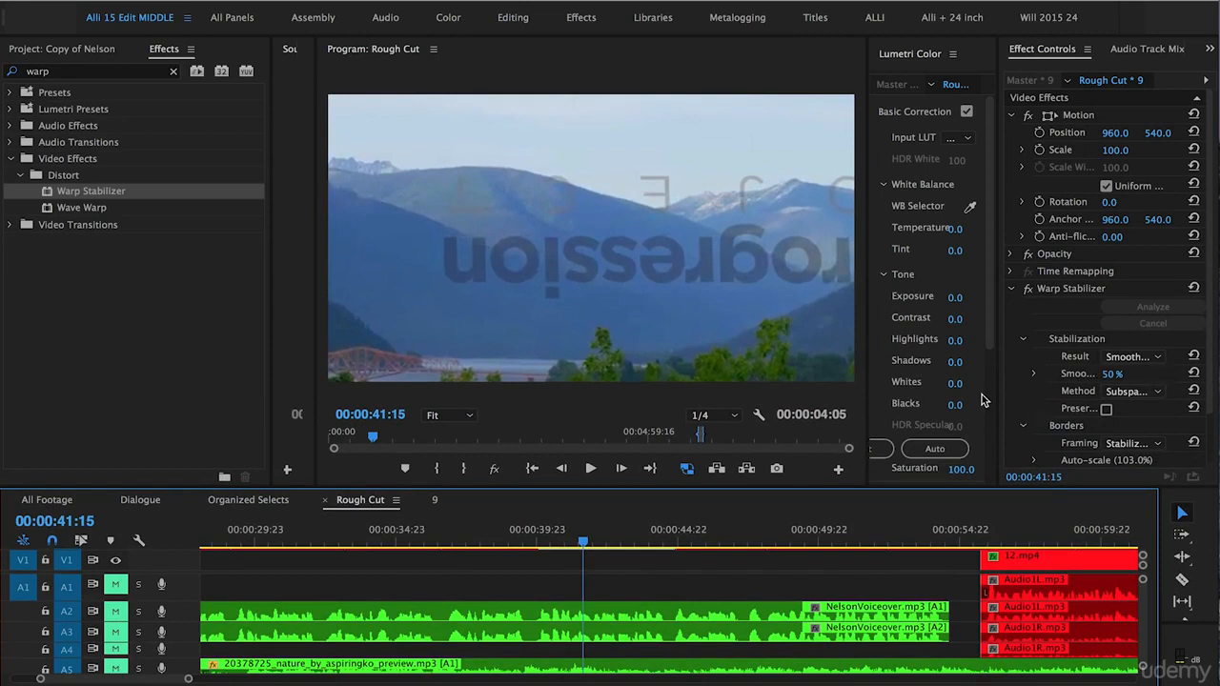
left_click(1127, 357)
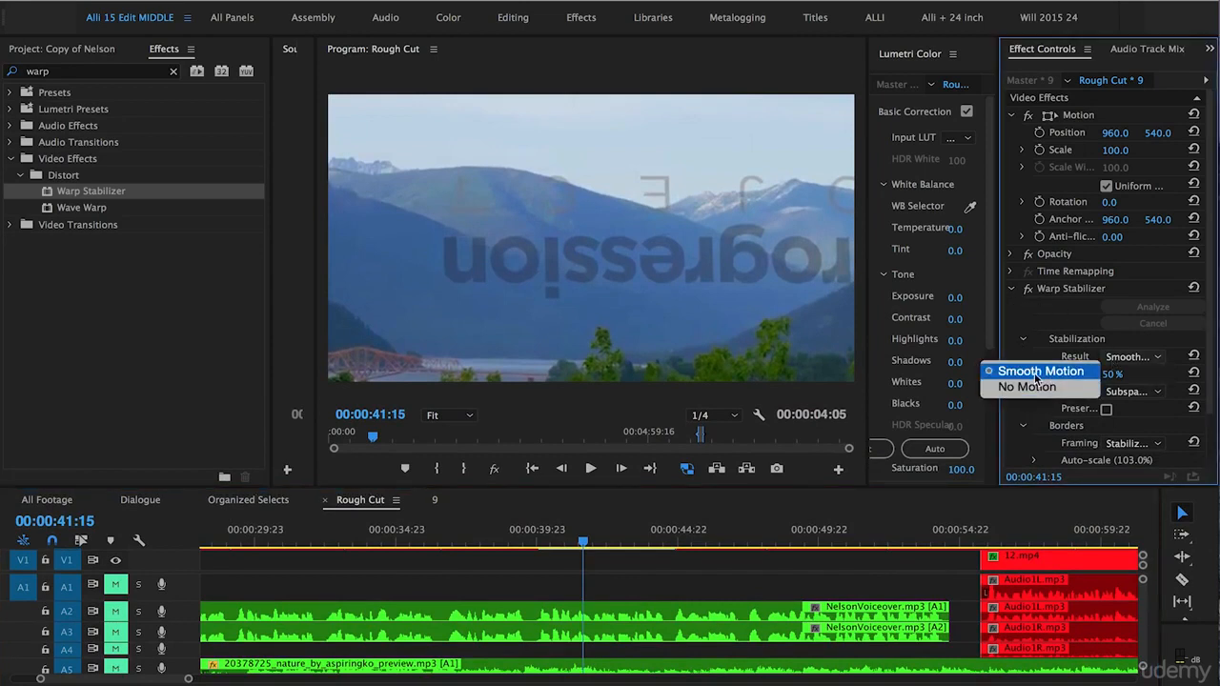
left_click(1016, 419)
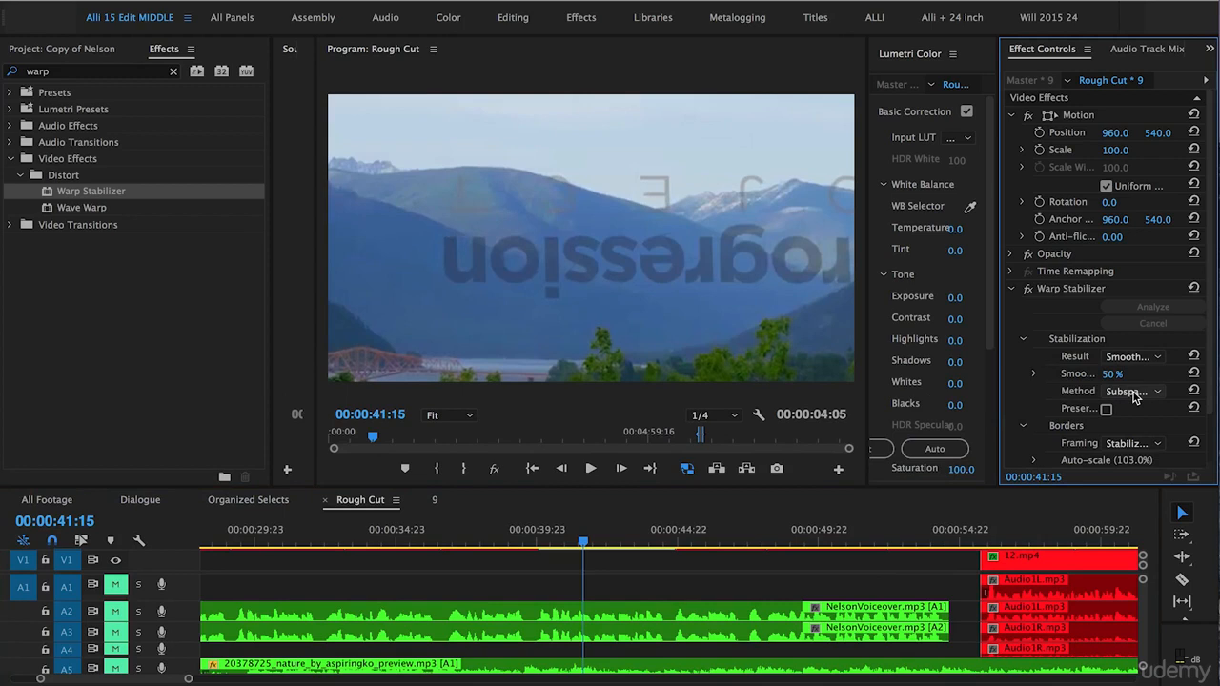
left_click(1136, 393)
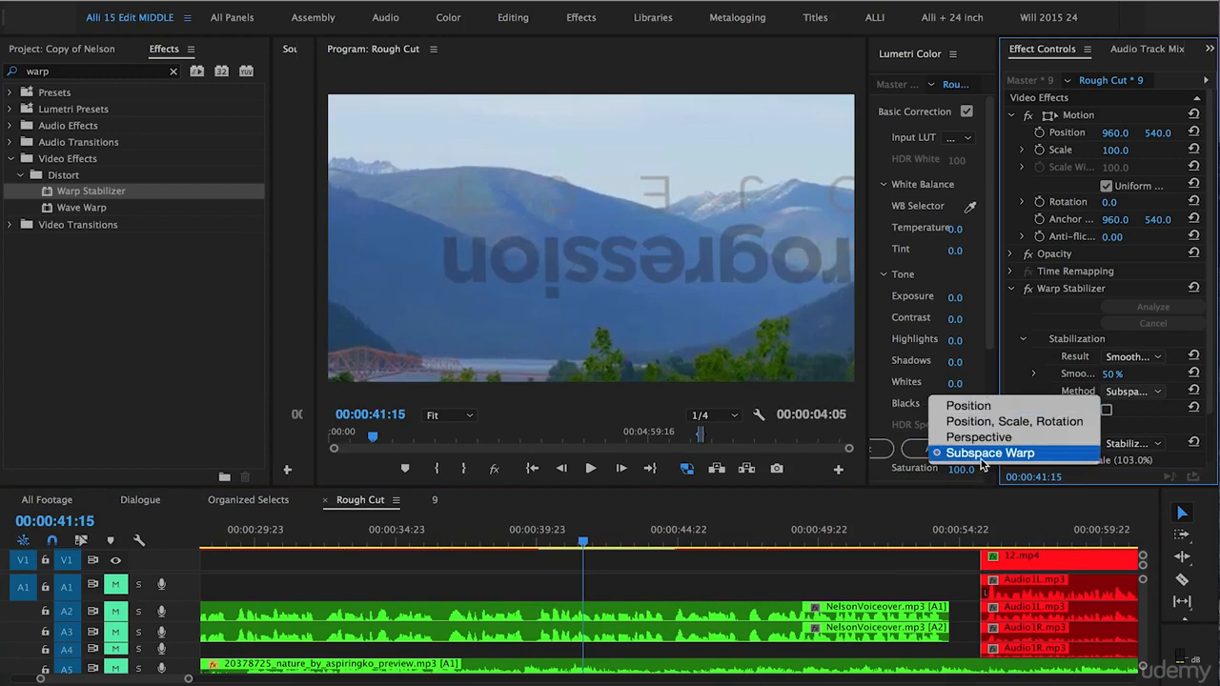
left_click(1029, 371)
left_click(1129, 443)
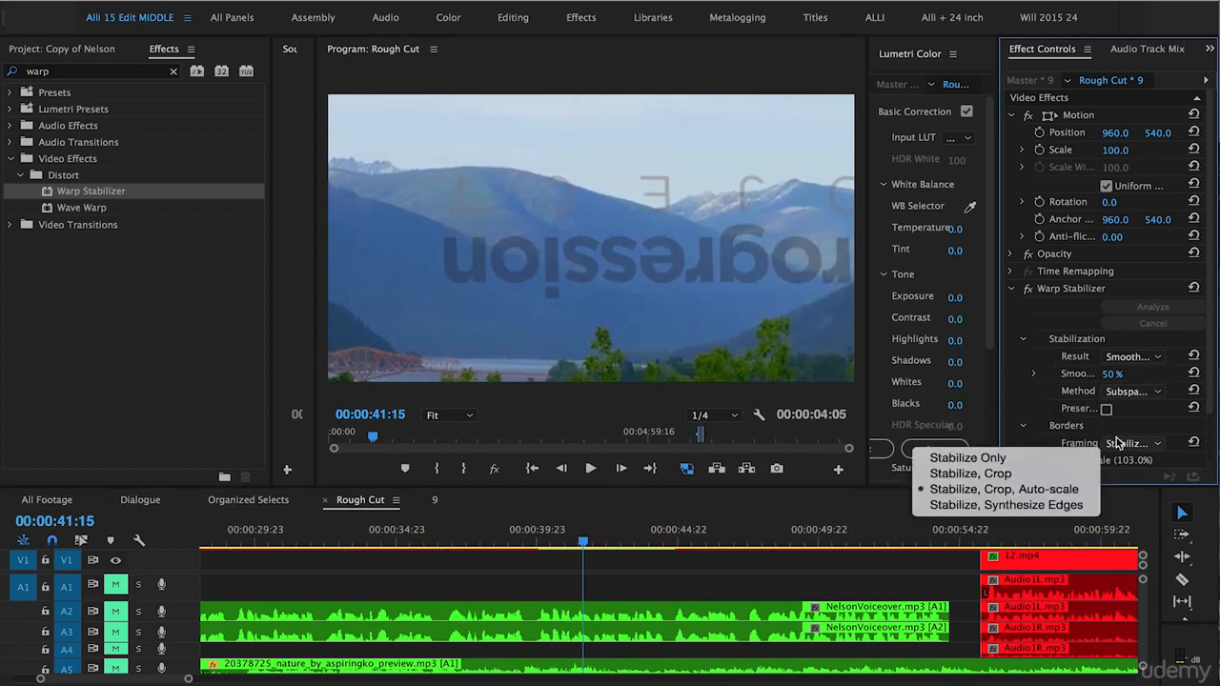
left_click(977, 496)
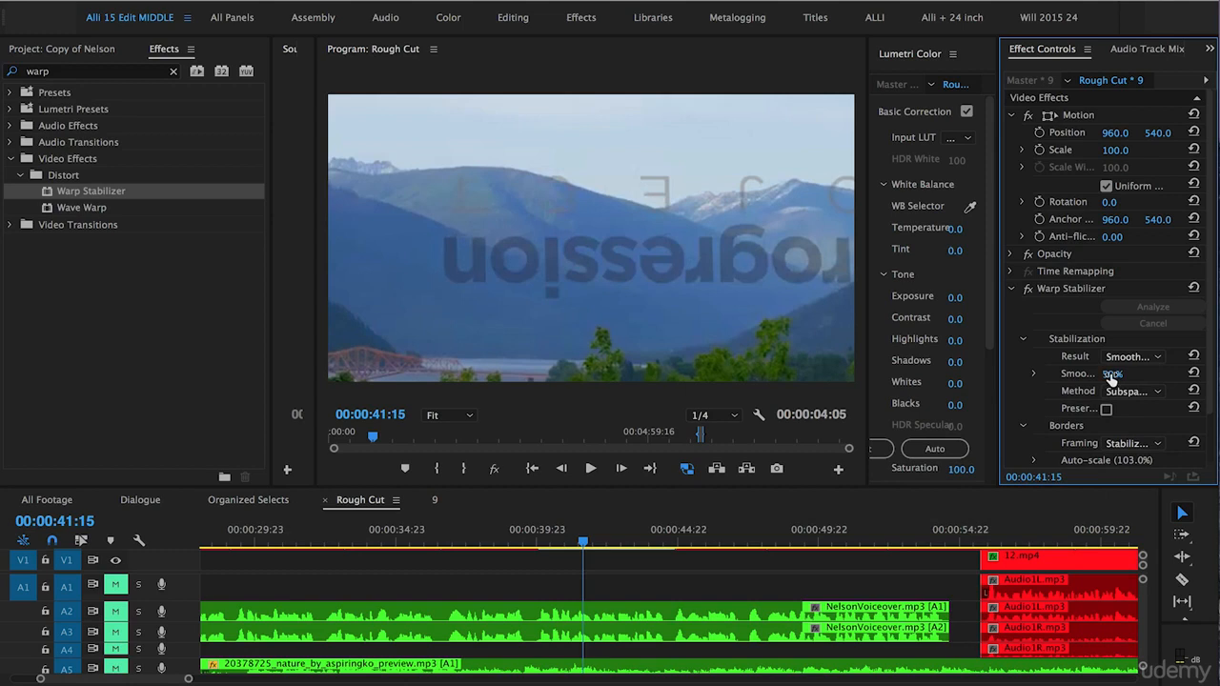
Step: Set Warp Stabilizer's smoothness on nested clip 9 to 20%
left_click(1111, 375)
type("20")
left_click(1041, 313)
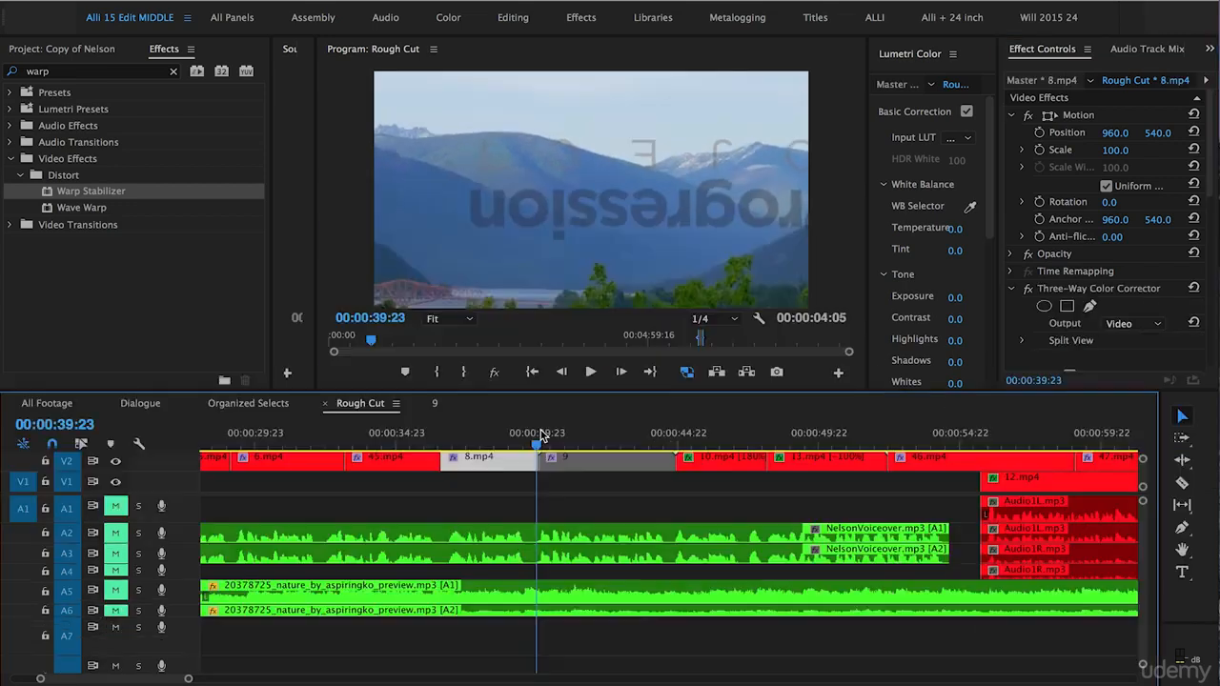
Step: Go to the start of nested clip 9 and play it maximized to check the 20% smoothness
left_click(541, 432)
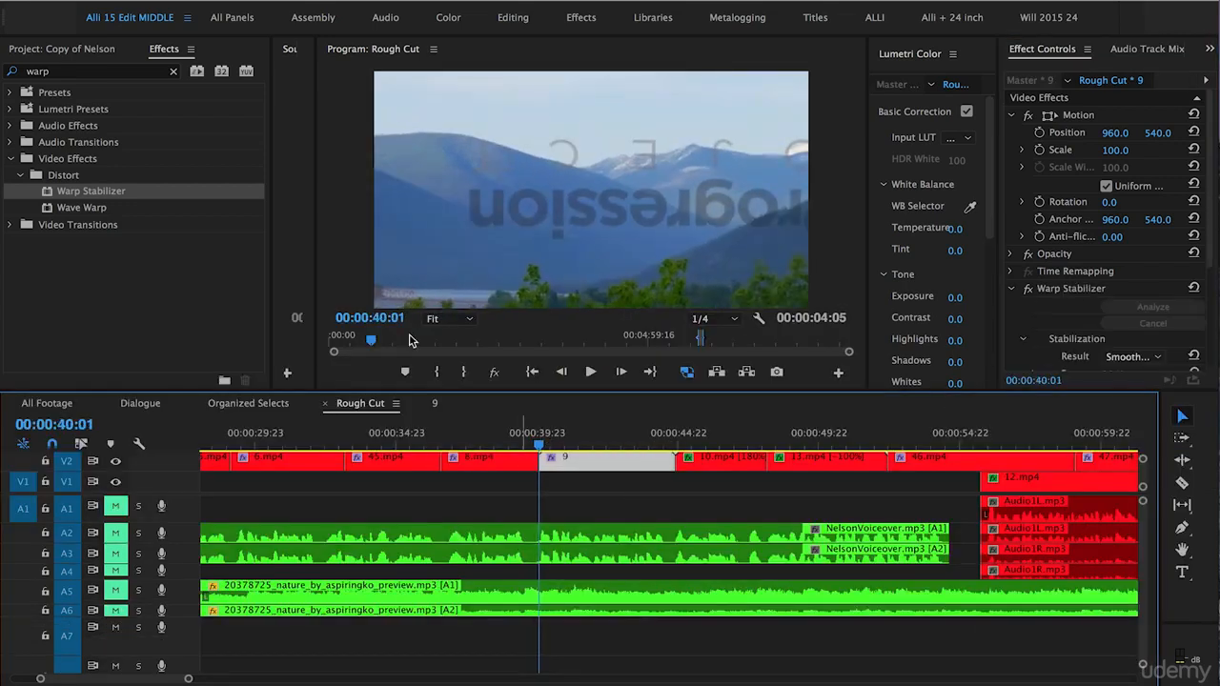
left_click(349, 271)
key("grave")
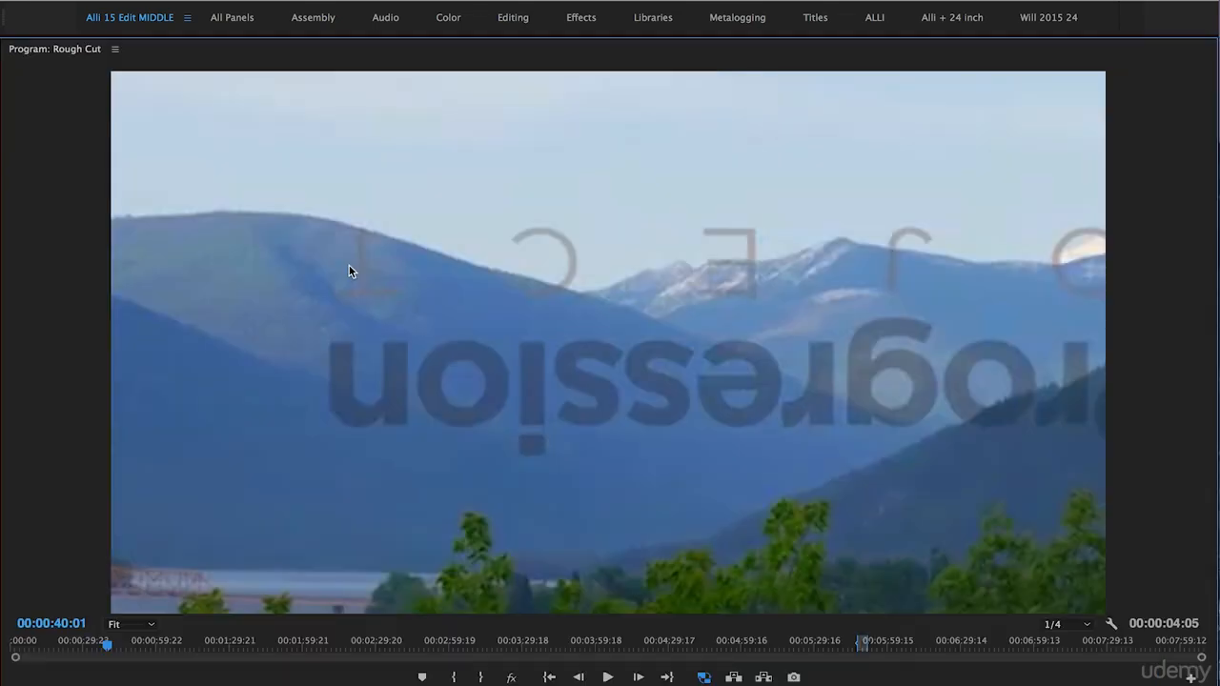
key("space")
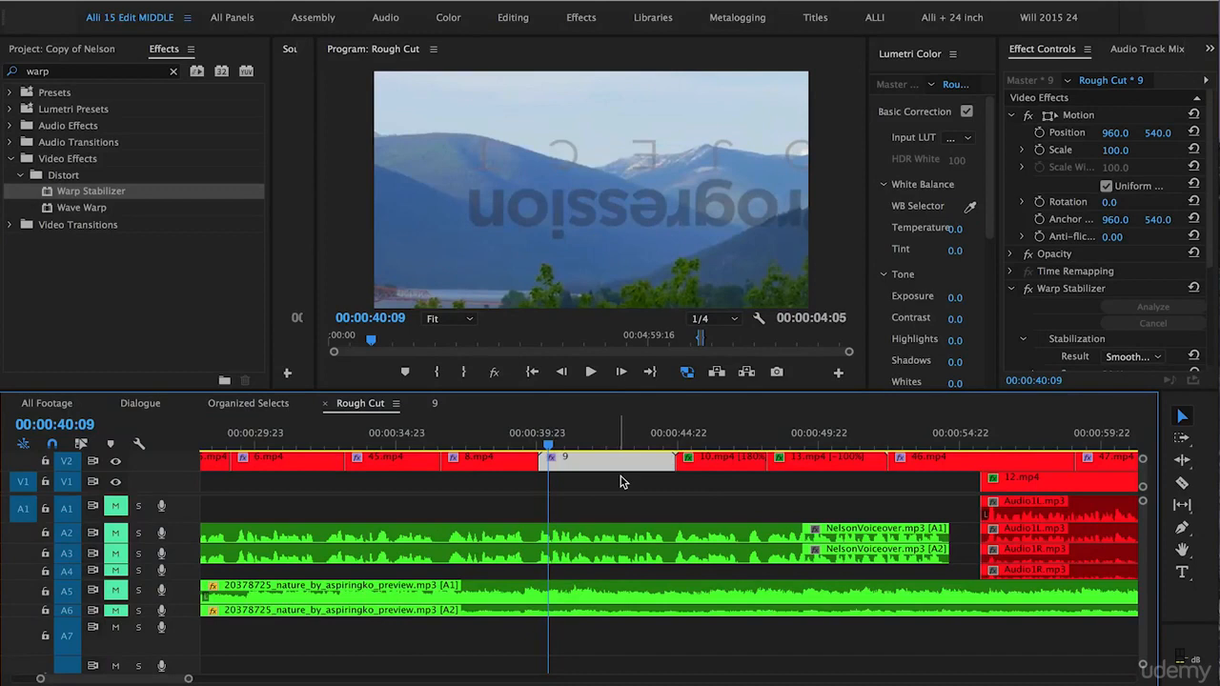
Step: Set Warp Stabilizer's smoothness on nested clip 9 to 10%
left_click_drag(1210, 253, 1216, 359)
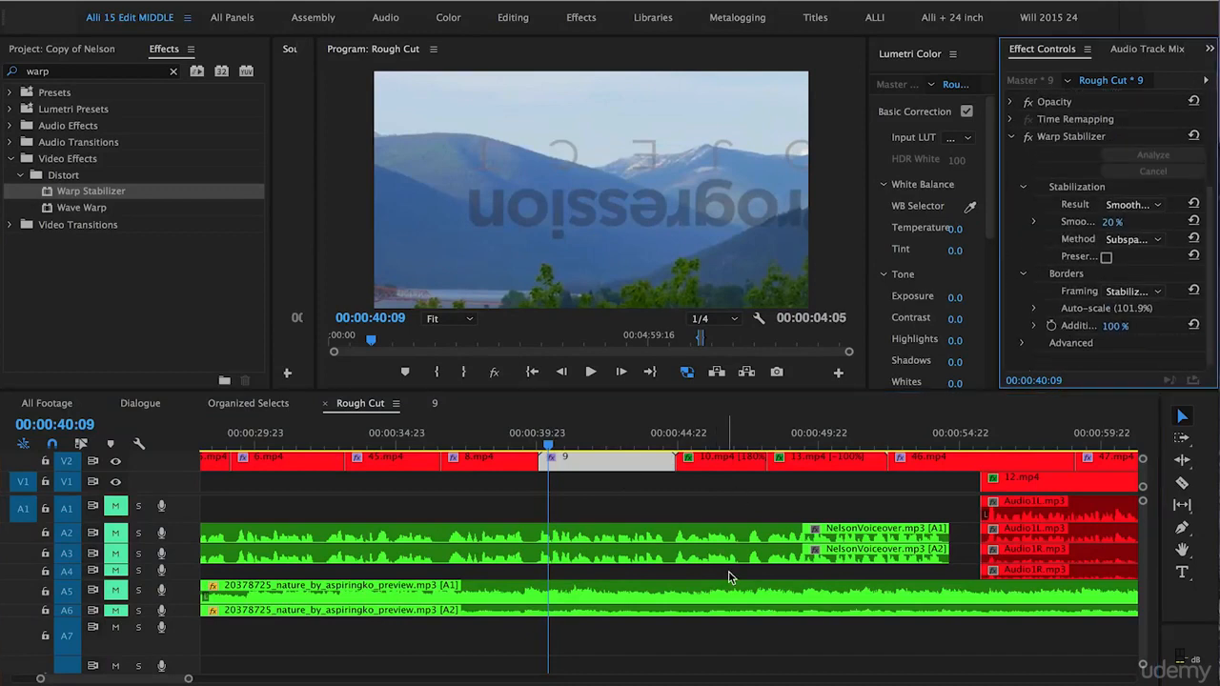
left_click(1111, 221)
type("10")
left_click(1052, 175)
Step: Play nested clip 9 from 00:00:40:09 with the monitor maximized to check the 10% smoothness, and restore the layout
left_click(582, 276)
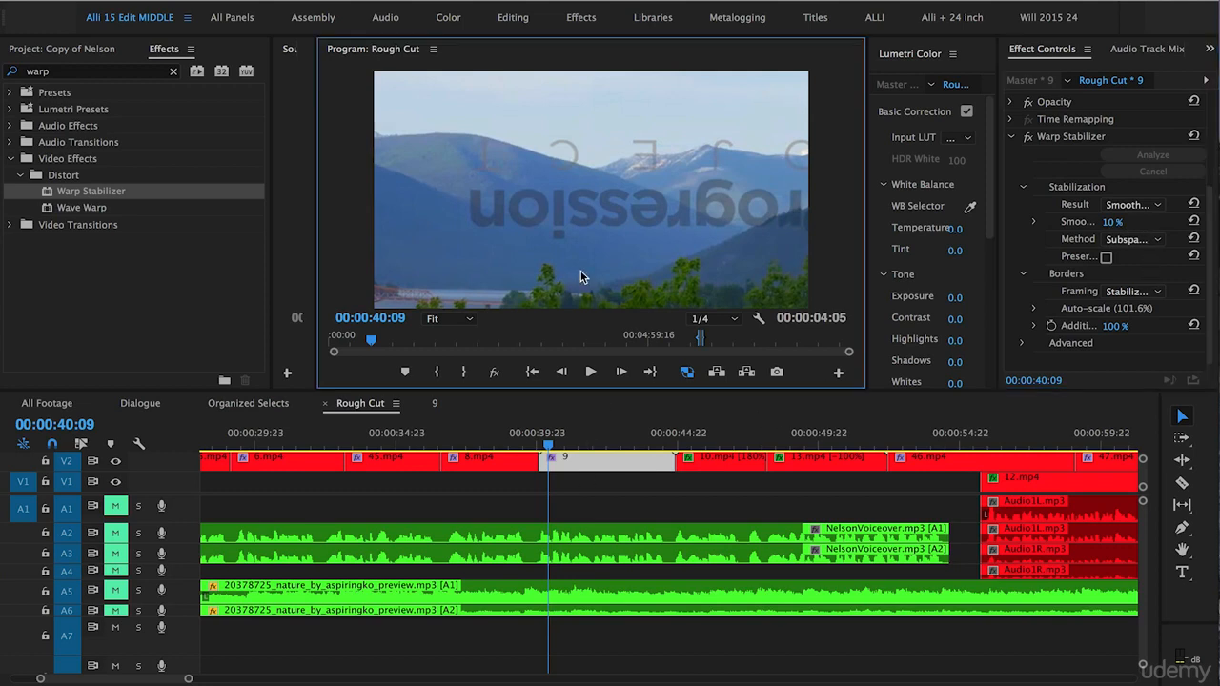
key("grave")
key("space")
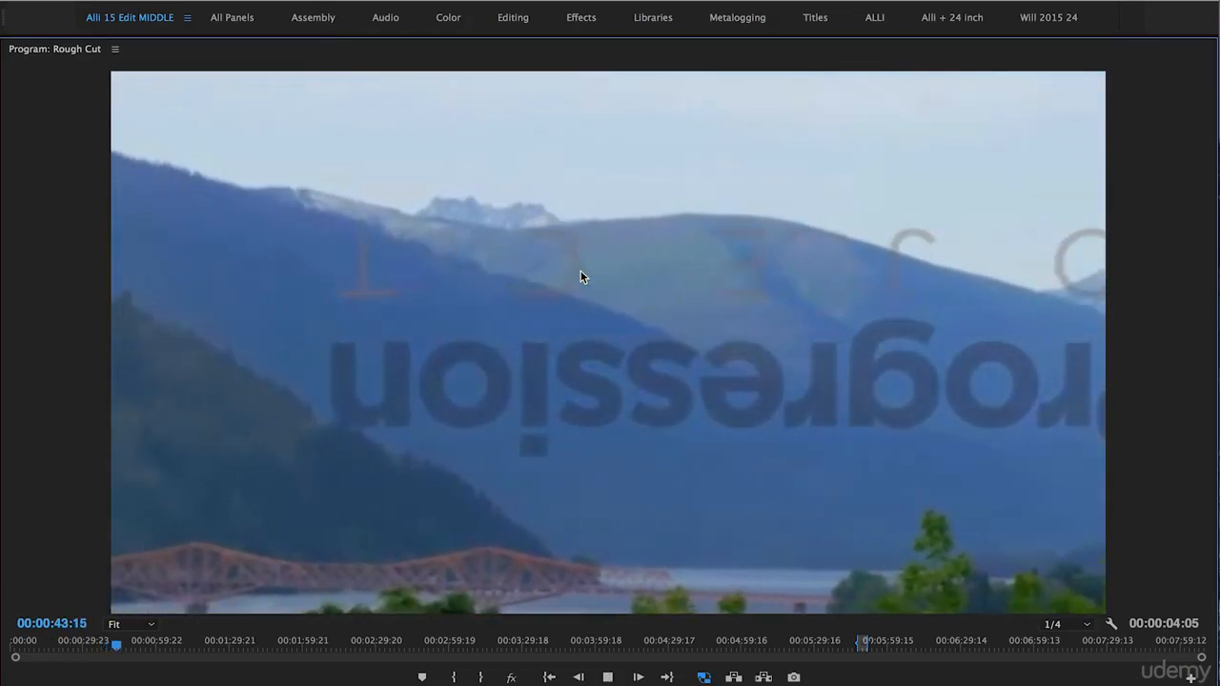
key("space")
key("grave")
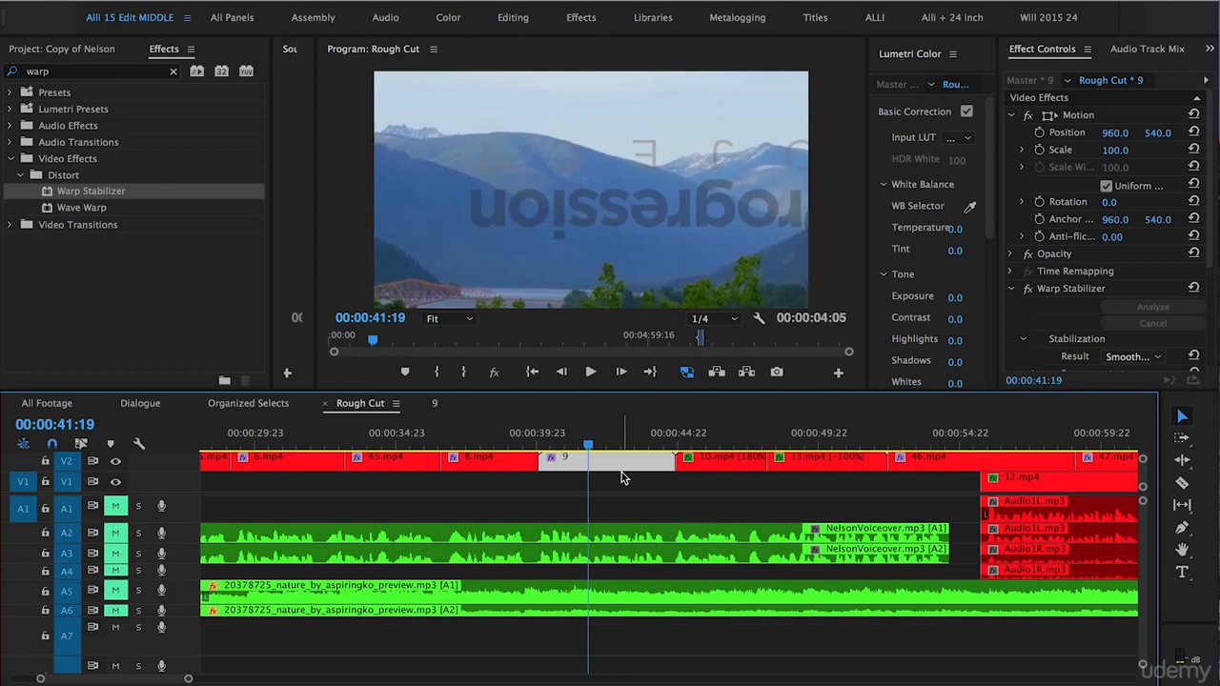
Step: Open nested sequence 9 and select its 9.mp4 clip to examine the position, scale and rotation settings
double_click(621, 472)
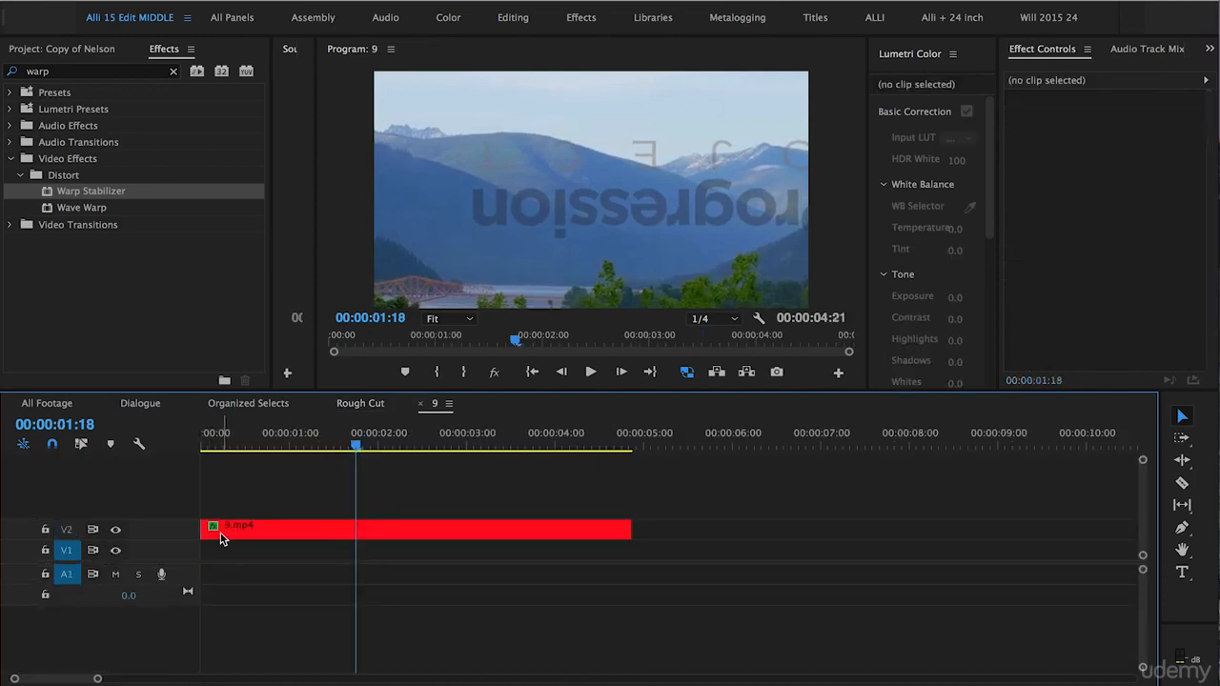
left_click(274, 527)
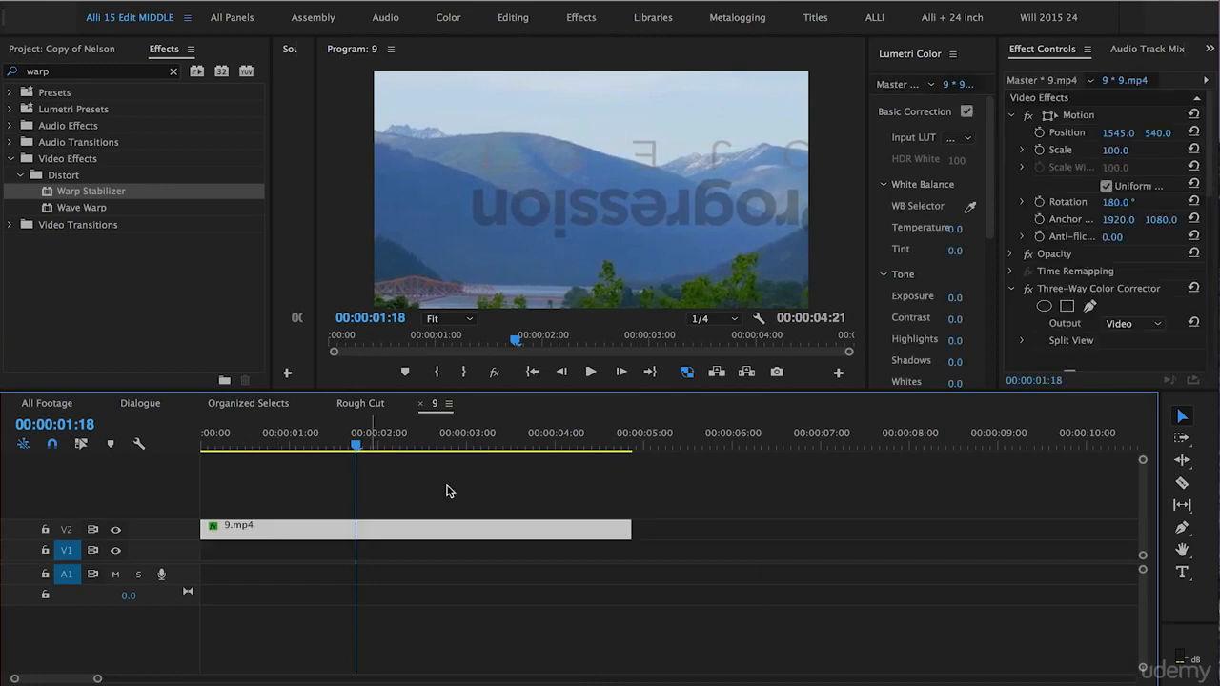
Step: Set the 9.mp4 clip's scale to 80 and its horizontal position to 1503
left_click(1113, 151)
left_click_drag(1122, 150, 1104, 150)
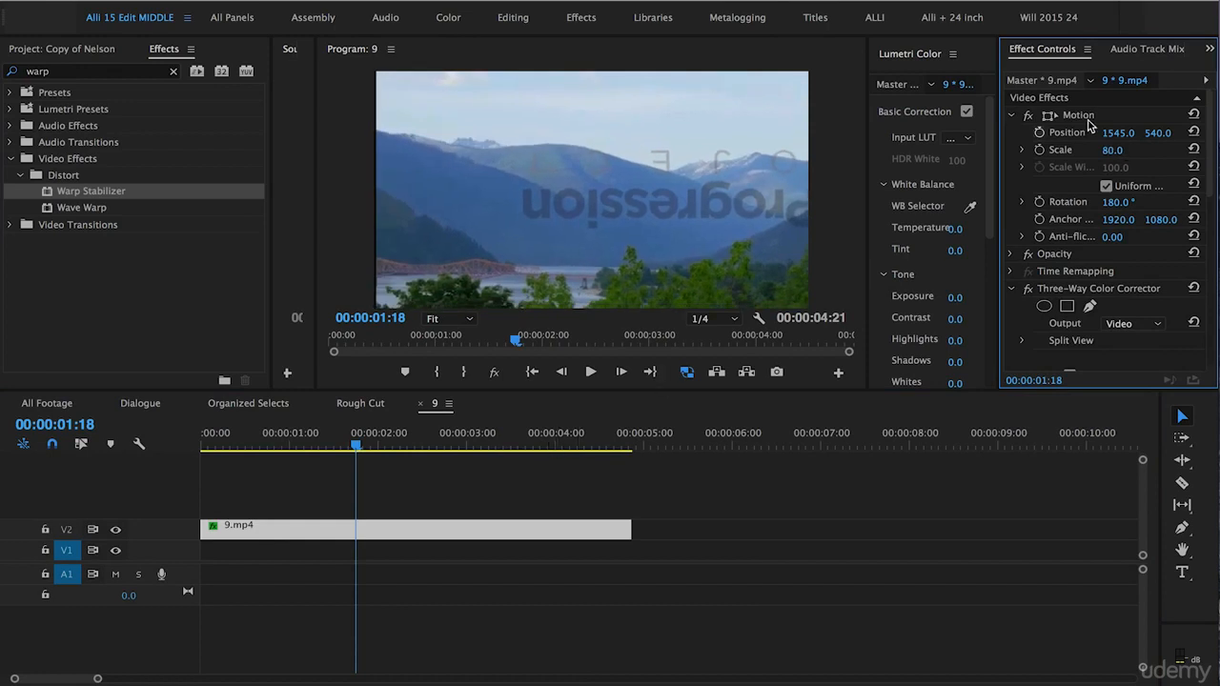
left_click_drag(1116, 133, 1086, 133)
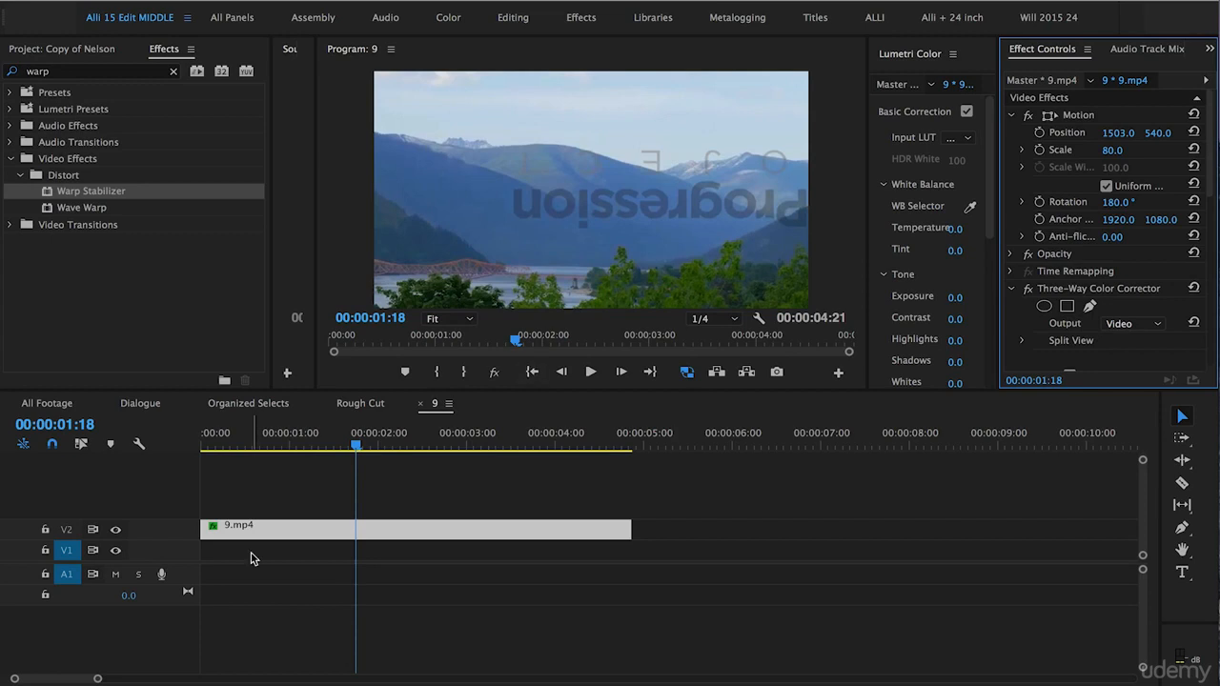
Step: Return to the Rough Cut sequence and play nested clip 9 from 00:00:40:01 with the monitor maximized to check the rescaled shot
left_click(362, 404)
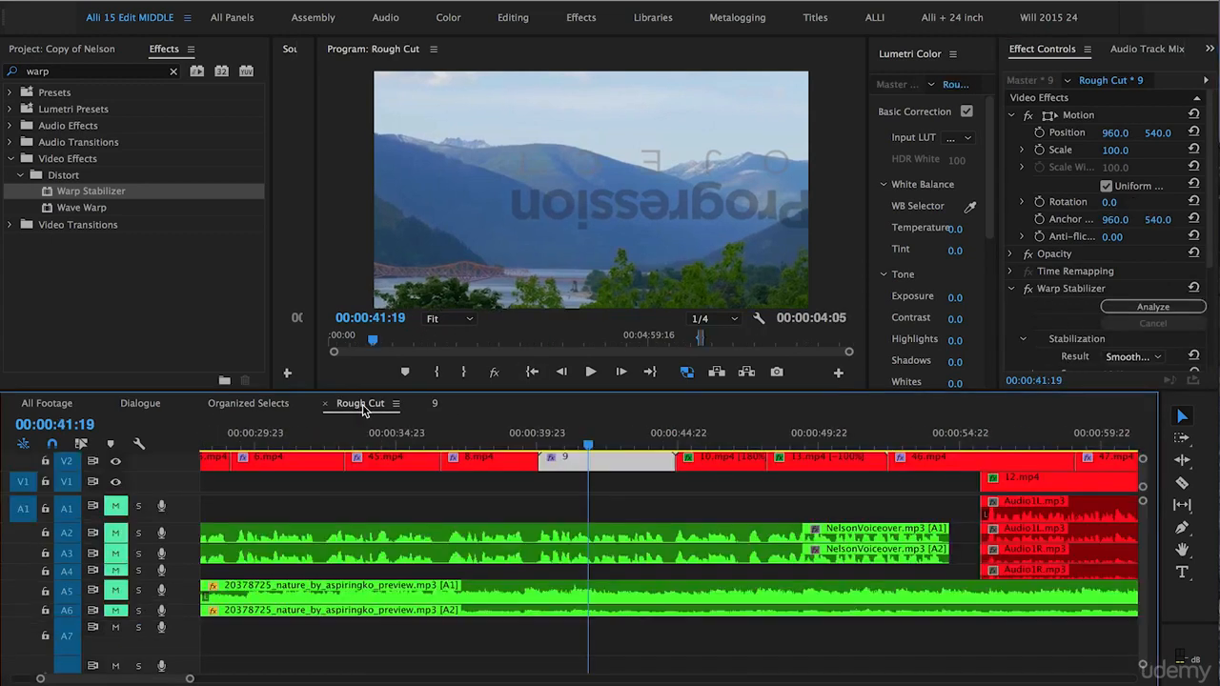
key("grave")
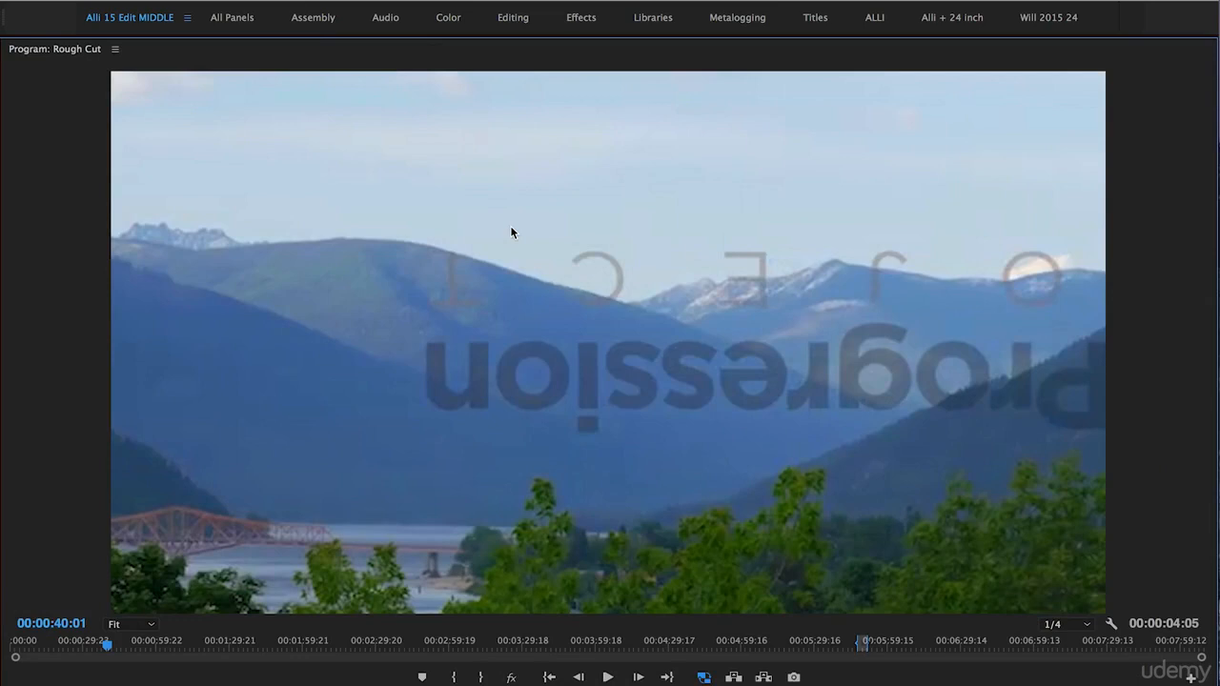
key("space")
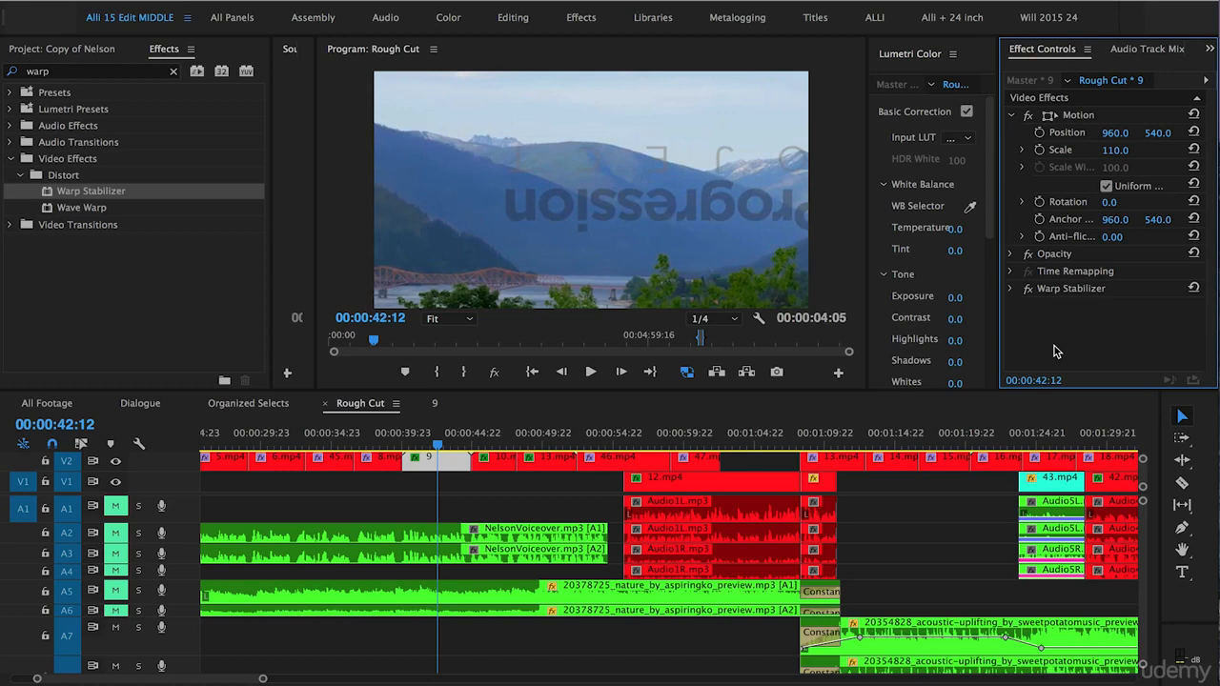
Step: Set Warp Stabilizer's border framing on nested clip 9 to Stabilize Only
scroll(1023, 326, "down", 5)
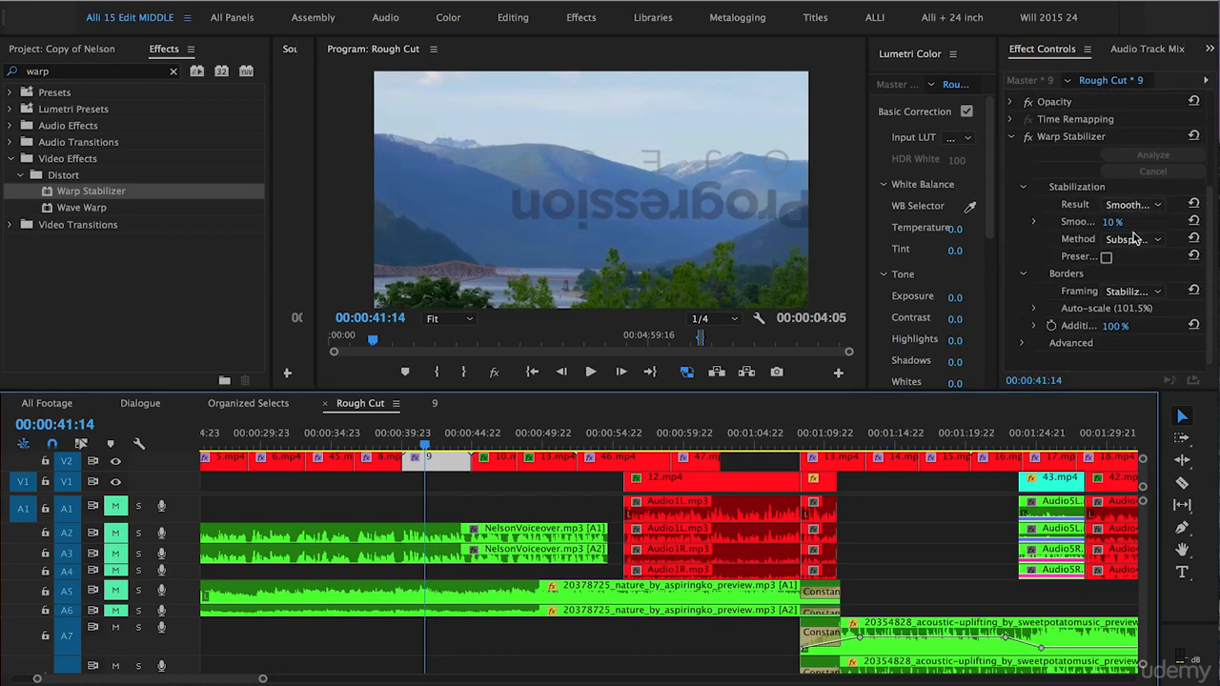
left_click(1125, 292)
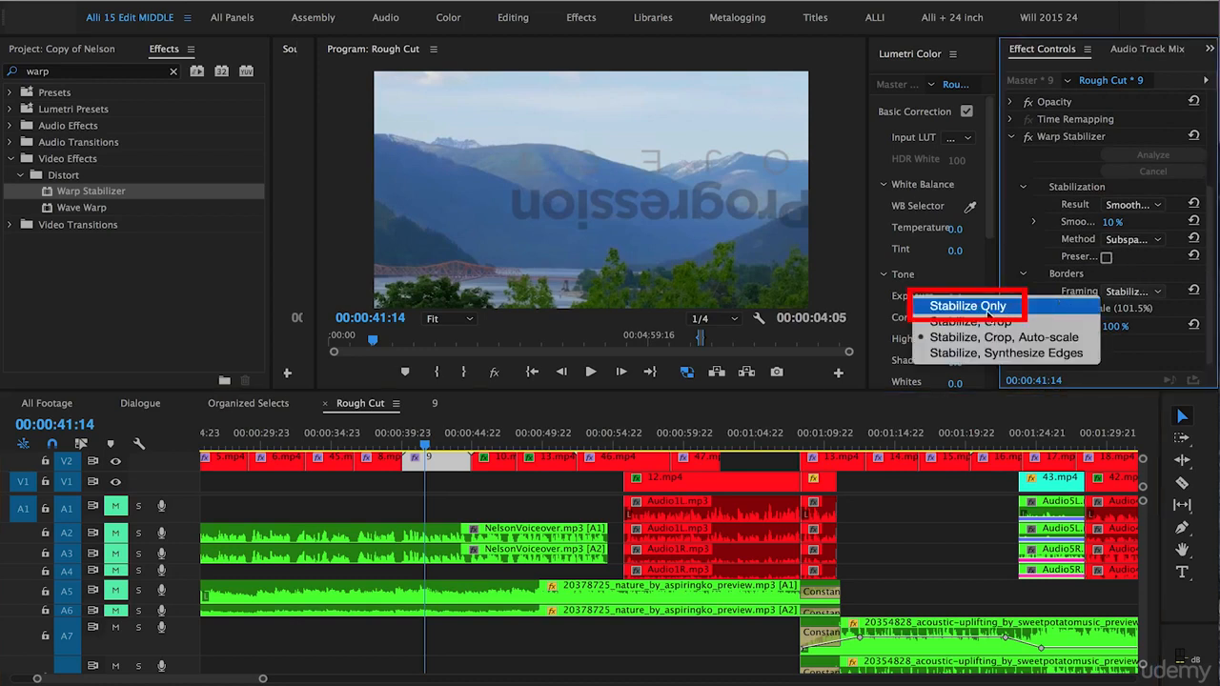
left_click(987, 313)
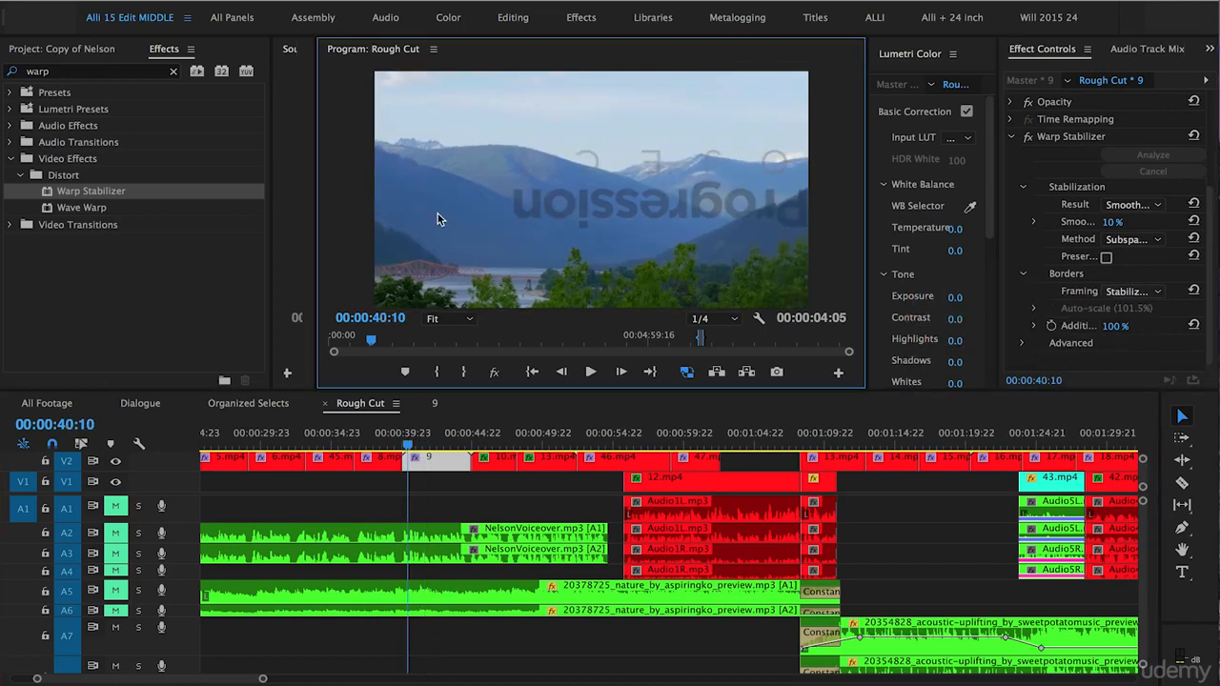
Step: Play nested clip 9 from 00:00:40:10 with the monitor maximized to check the Stabilize Only framing, and restore the layout
key("grave")
key("space")
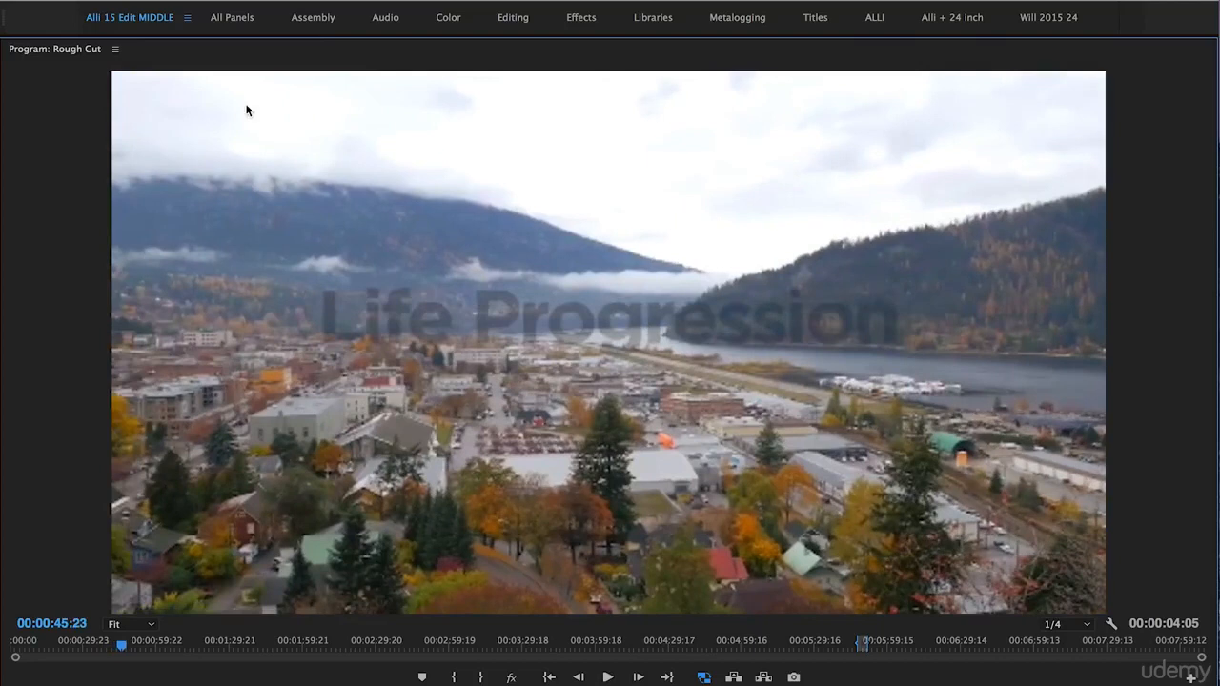
key("space")
key("grave")
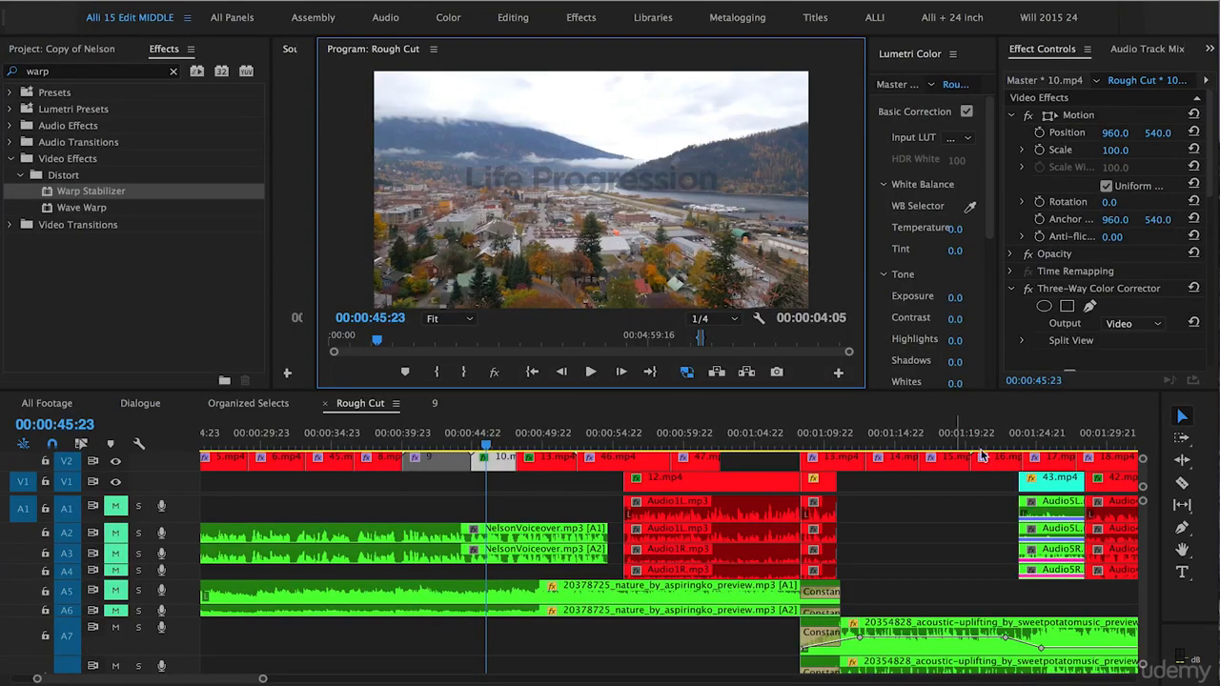
Step: Set Warp Stabilizer's method on nested clip 9 to Position, Scale, Rotation
left_click_drag(1211, 181, 1207, 288)
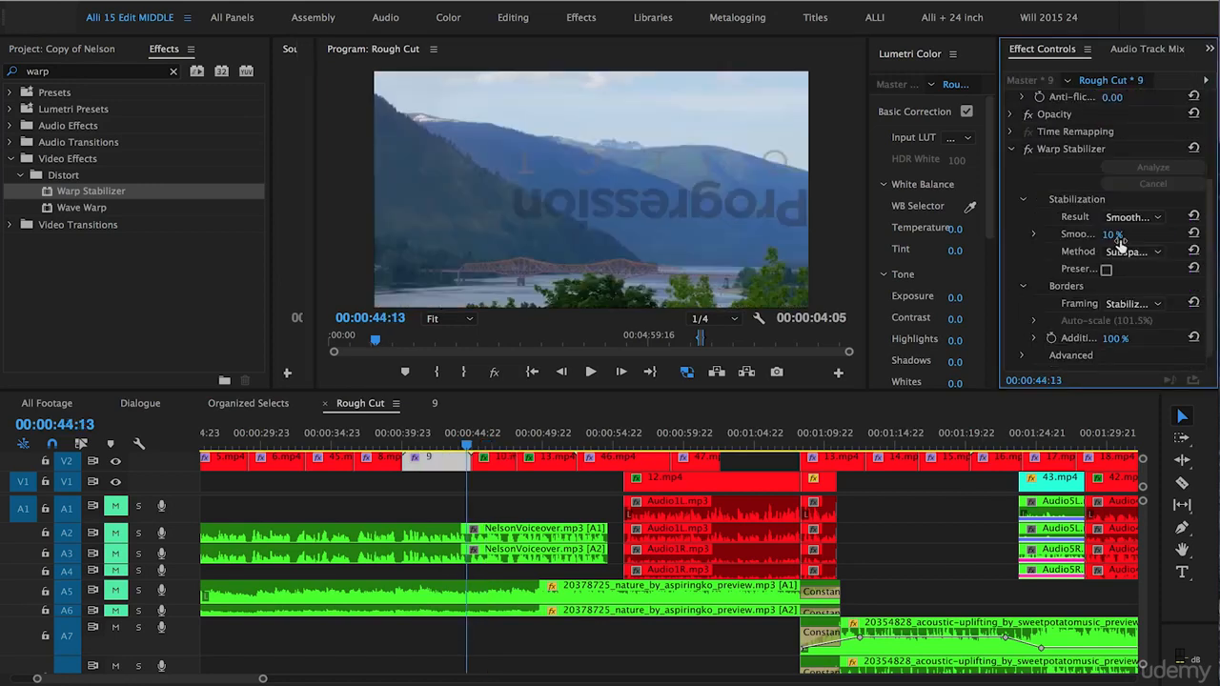
left_click(1124, 253)
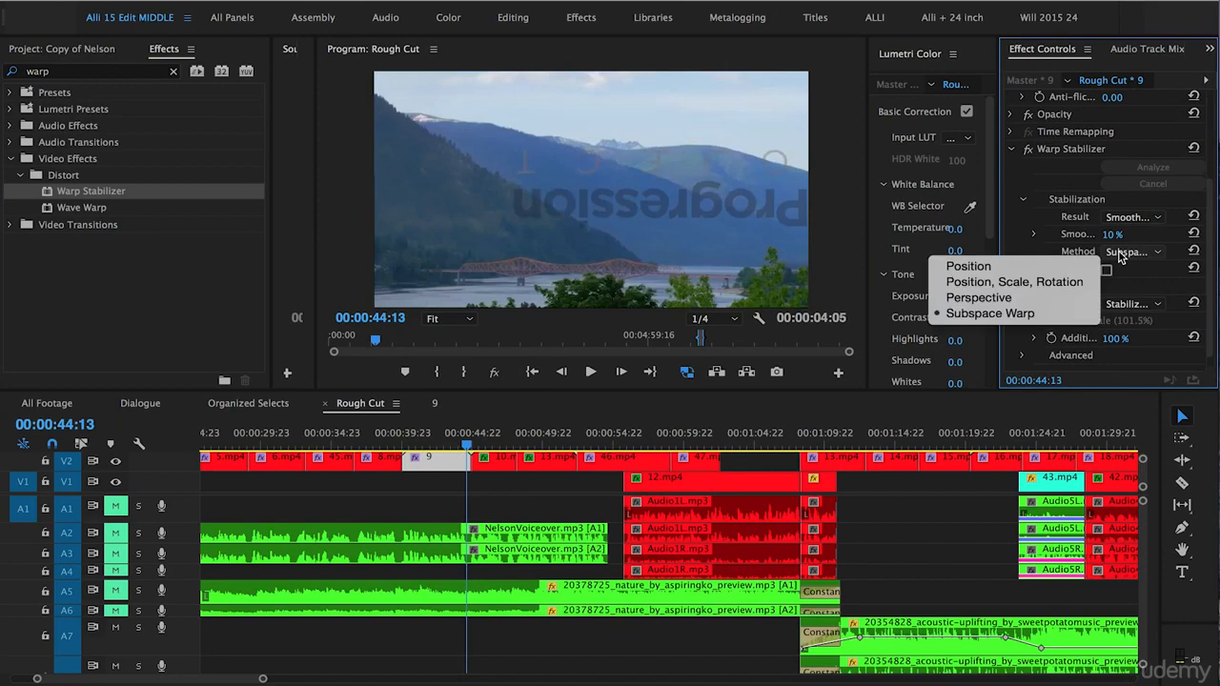
left_click(970, 283)
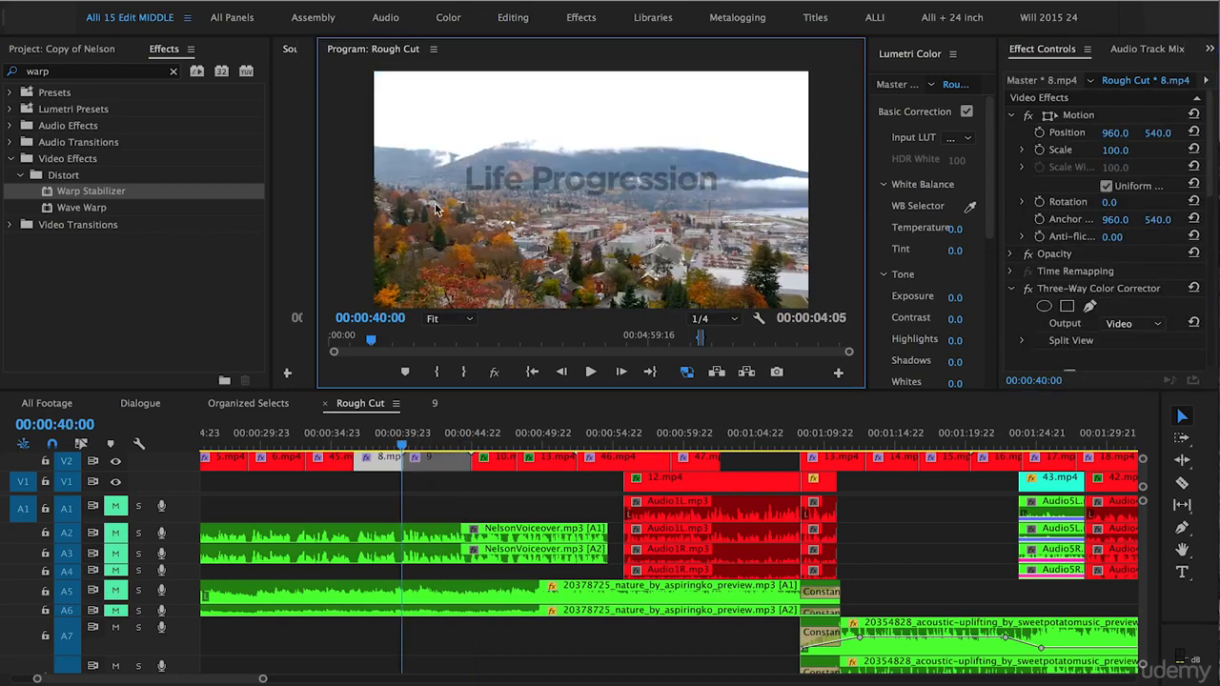
Step: Play nested clip 9 from 00:00:40:00 maximized to check the new method, and inspect its frame edges at 00:00:43:01
key("grave")
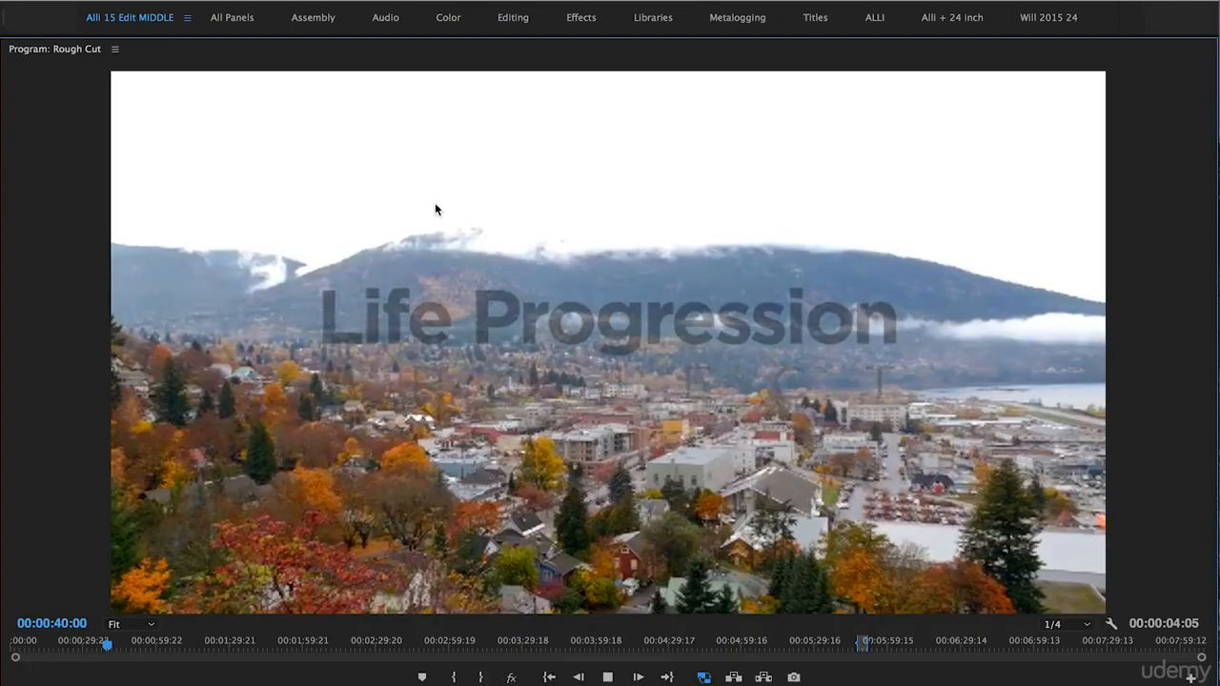
key("space")
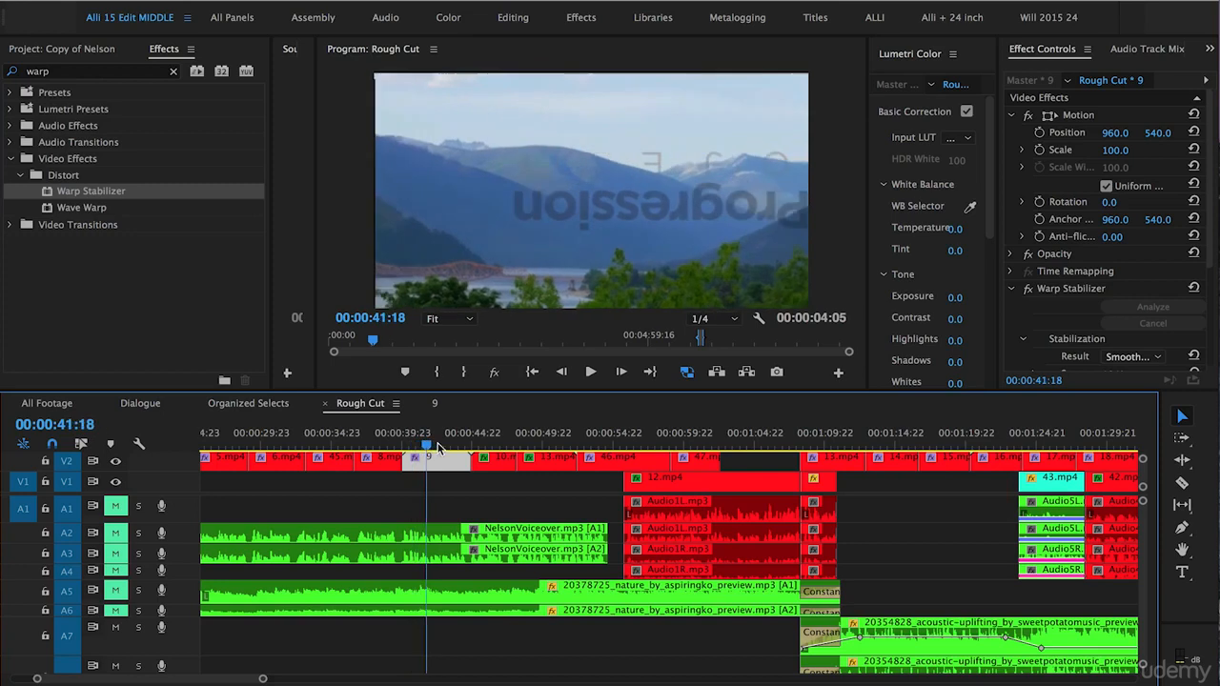
left_click(445, 444)
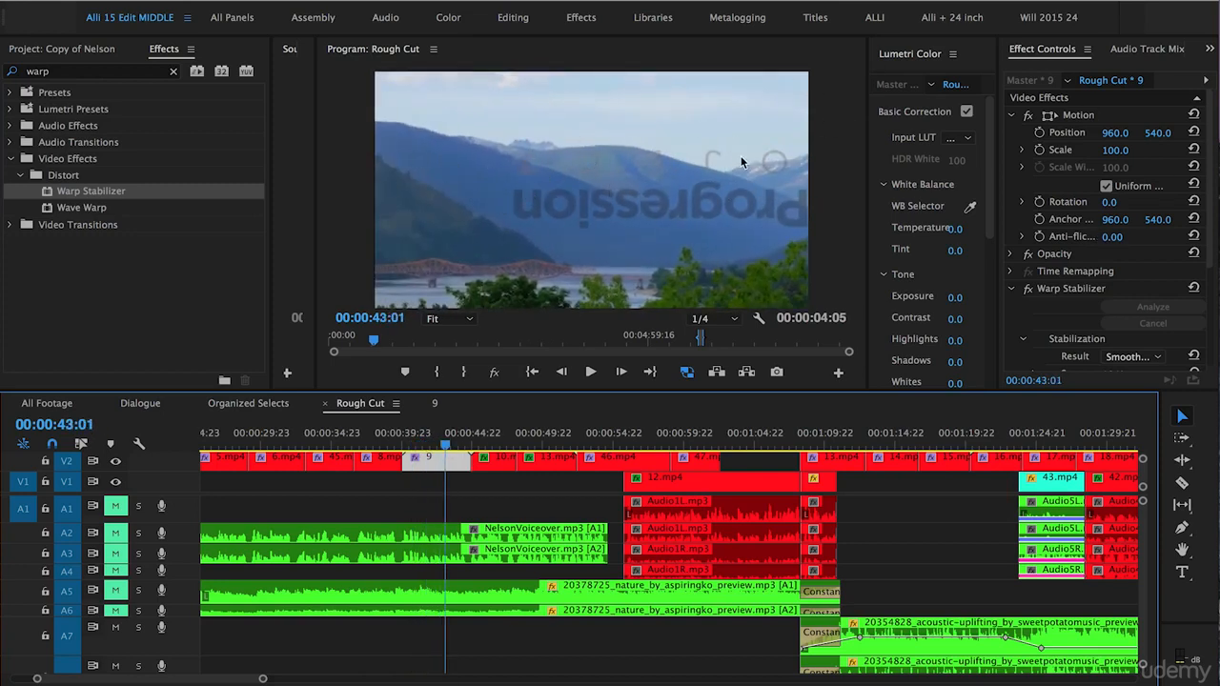
Step: Set nested clip 9's Motion scale to 110 to hide the exposed edges
left_click(1115, 150)
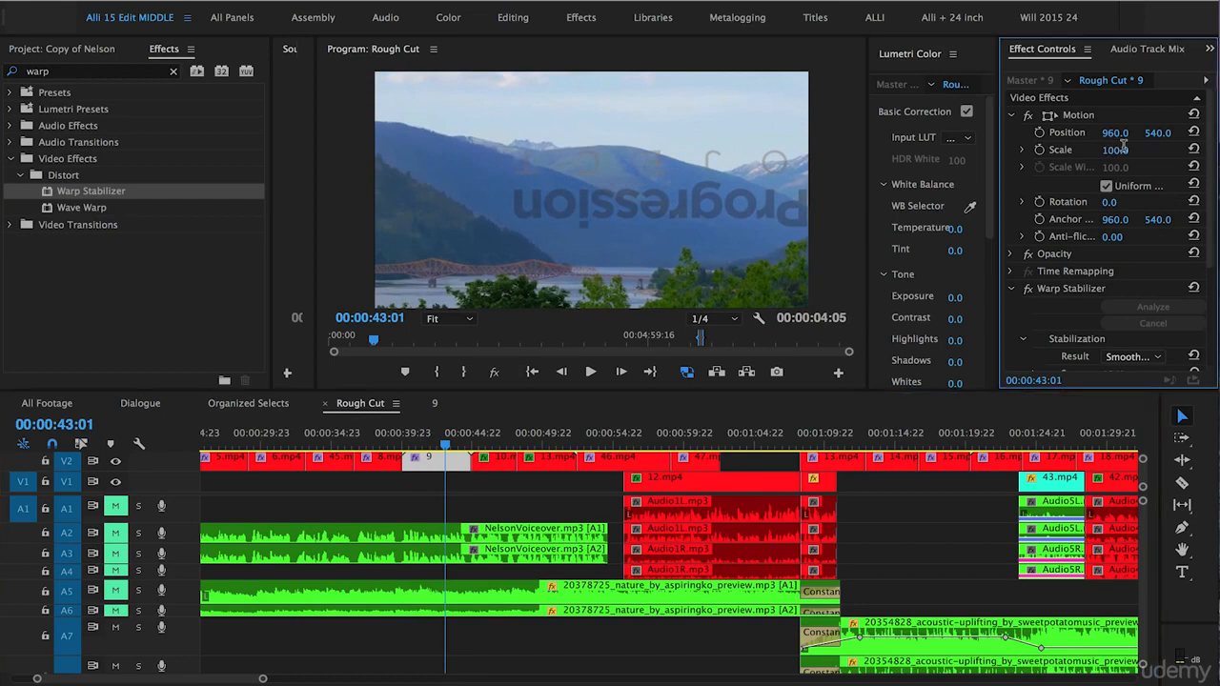
type("110")
key("Return")
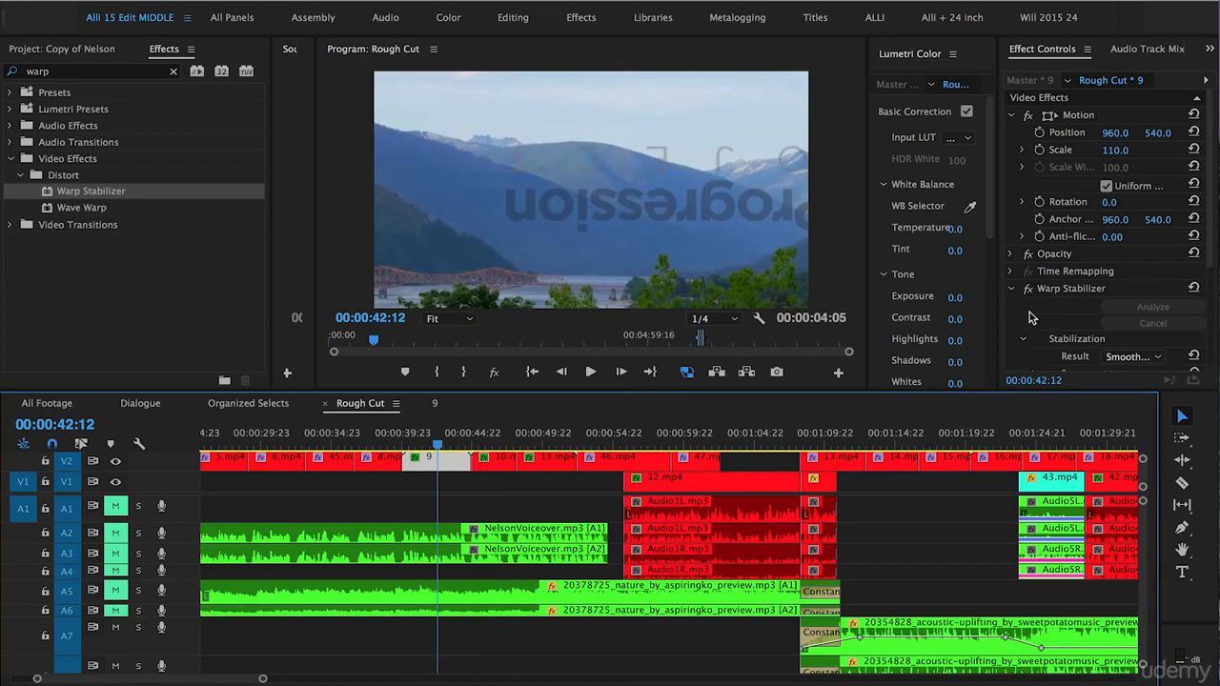
Step: Review Warp Stabilizer's method options on nested clip 9 without changing them, and collapse the effect's settings
scroll(1030, 318, "down", 2)
scroll(1030, 317, "down", 2)
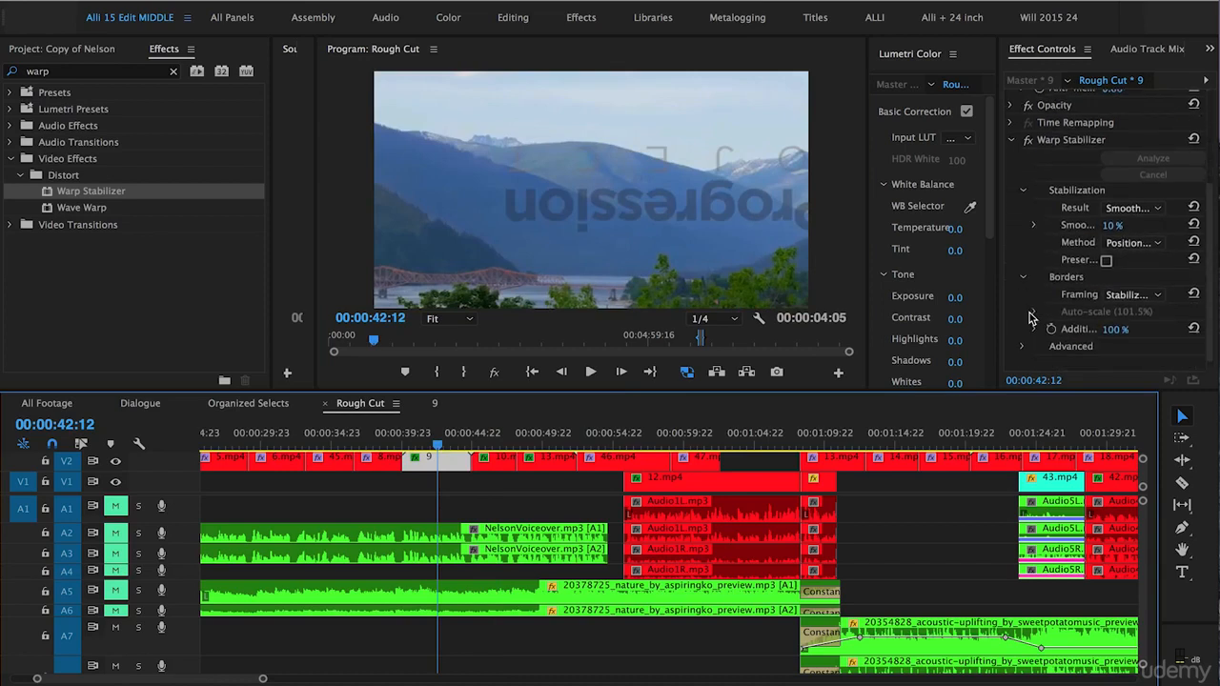
left_click(1151, 247)
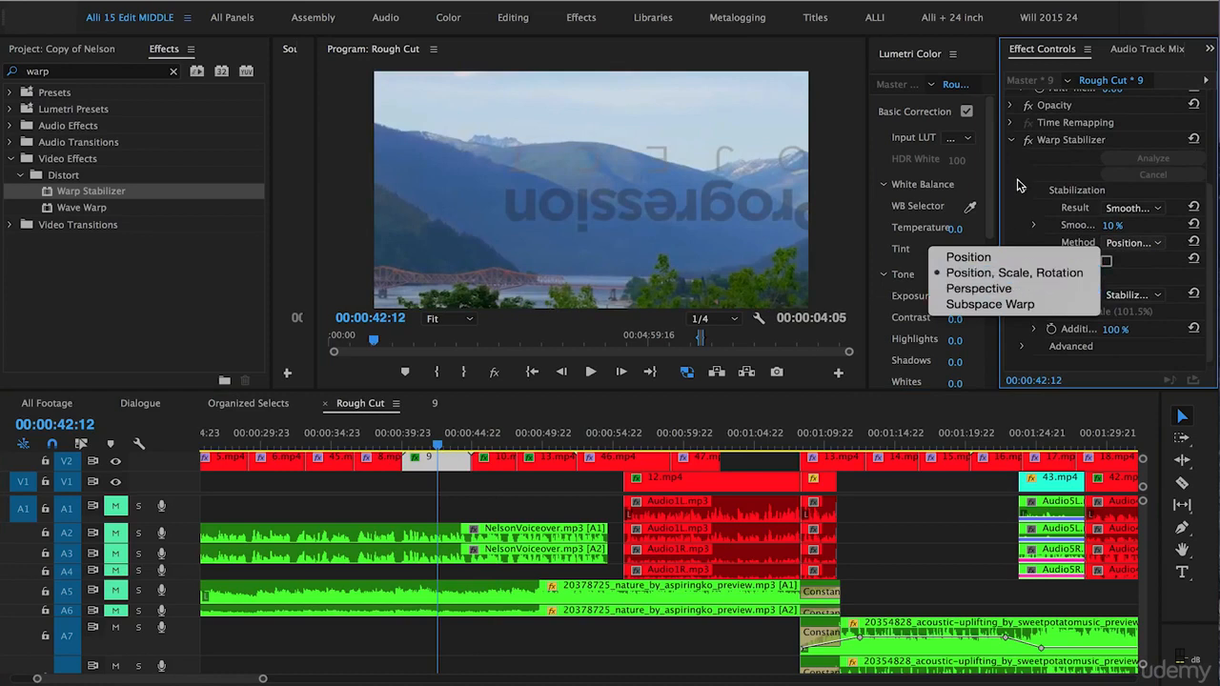
left_click(1013, 169)
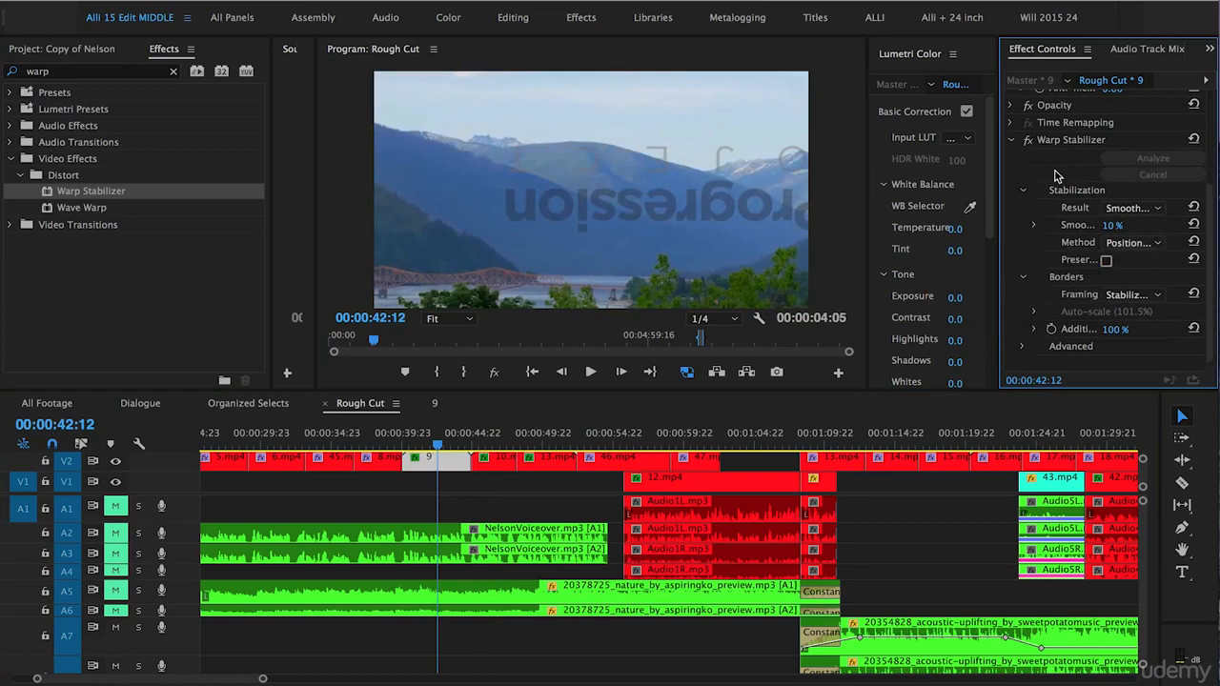
left_click(1013, 140)
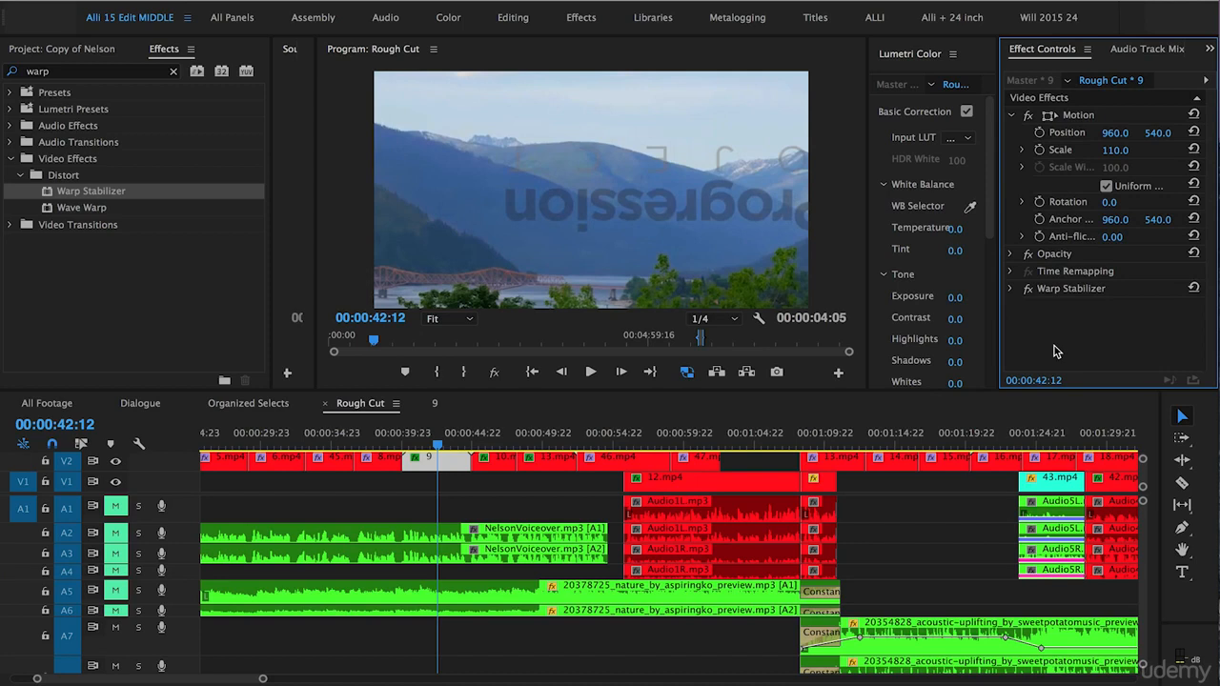
Step: Select the empty gap on audio track A1 in place of nested clip 9 and save the project
left_click(515, 513)
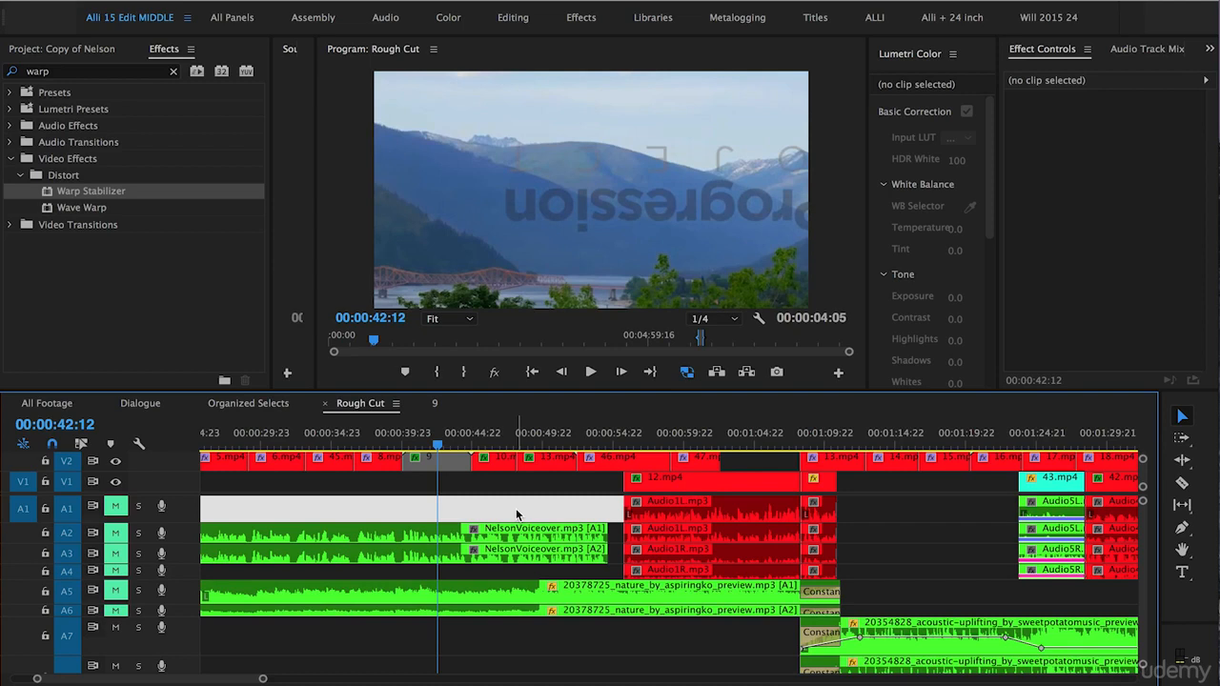
key("ctrl+s")
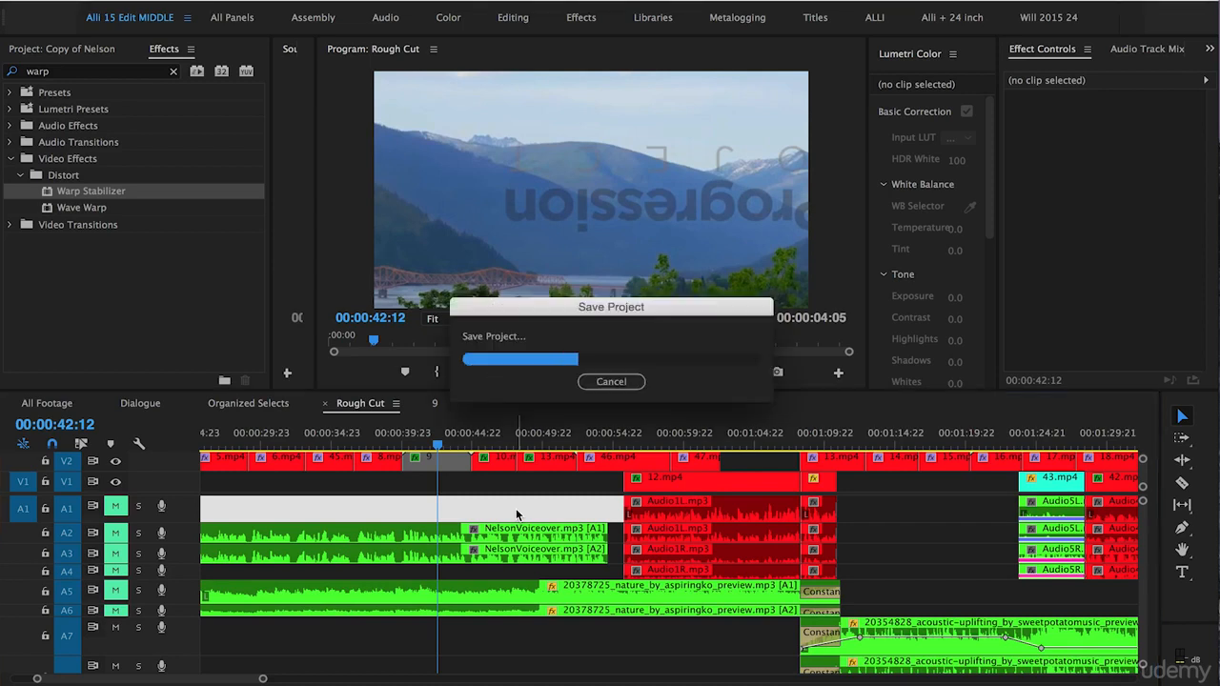